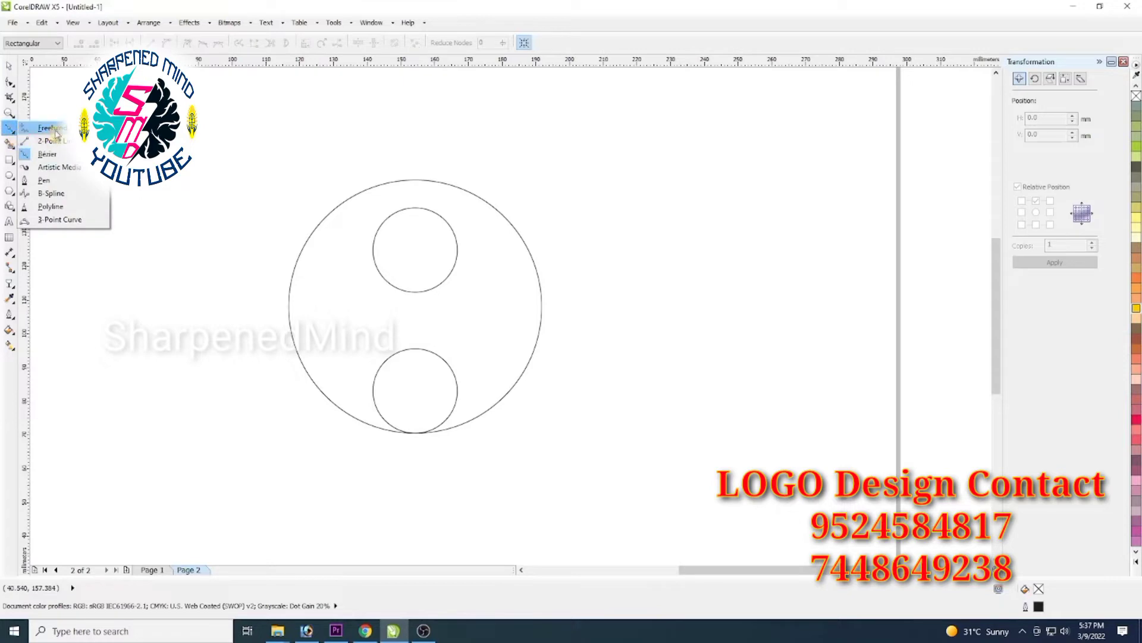
Step: Draw a vertical 2-point line between the two small circles and set its length to 75 mm
left_click(50, 141)
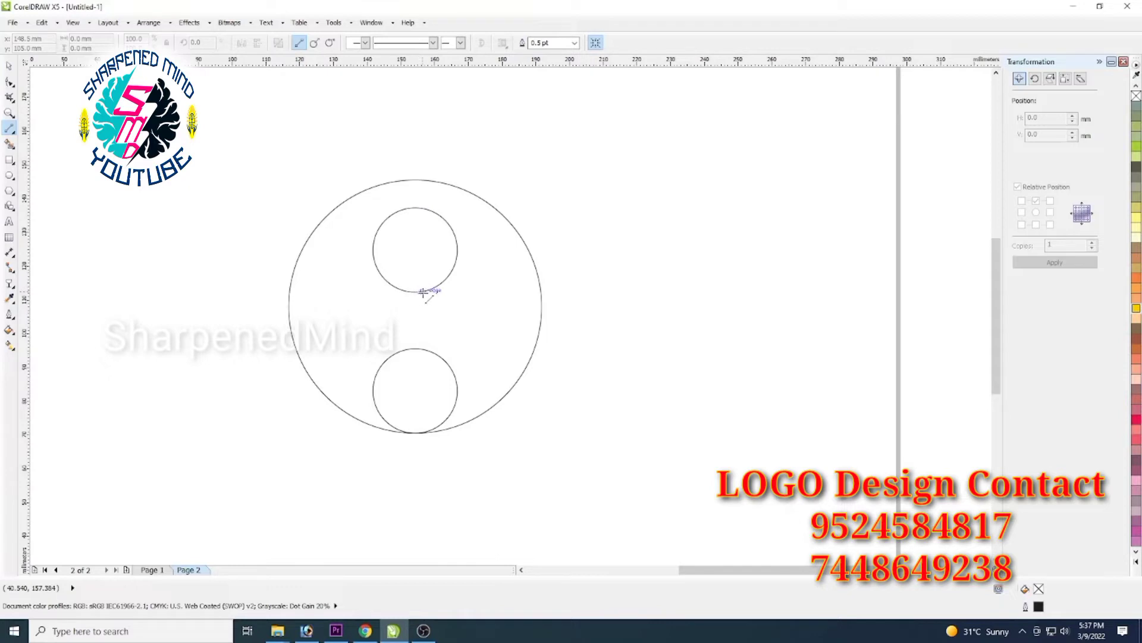
left_click_drag(419, 293, 419, 348)
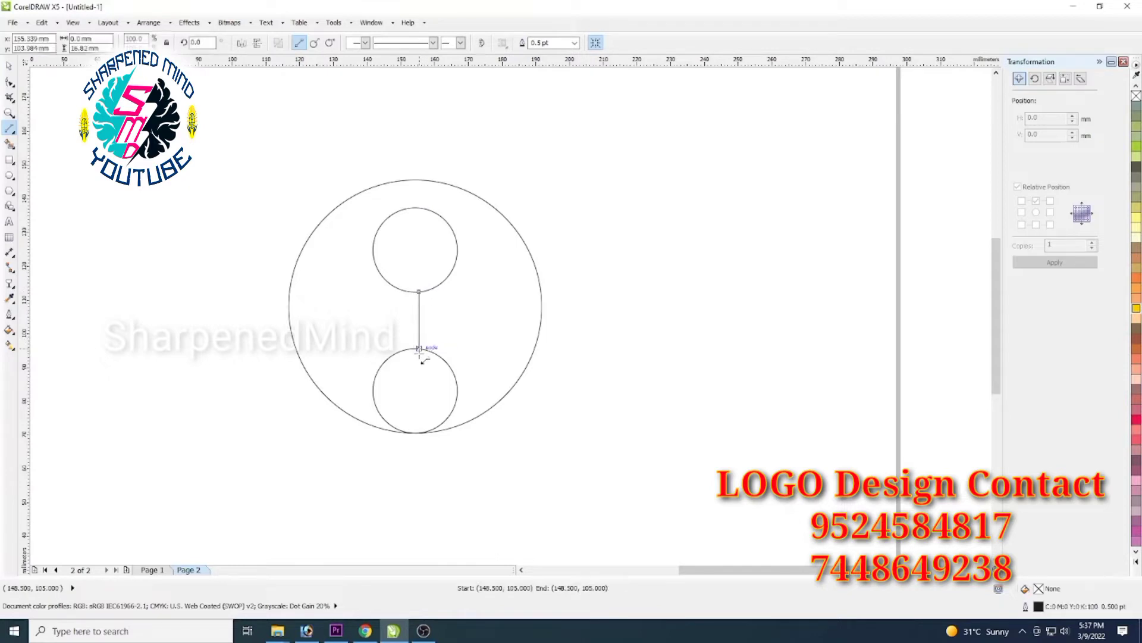
left_click(10, 67)
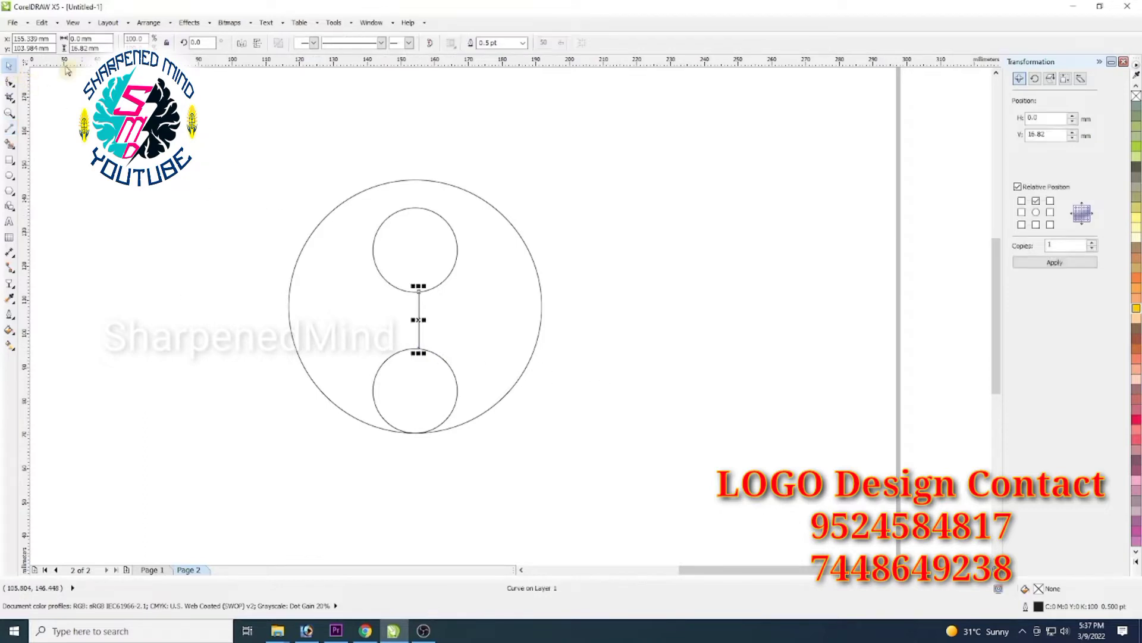
left_click_drag(104, 49, 3, 54)
type("75")
key("Return")
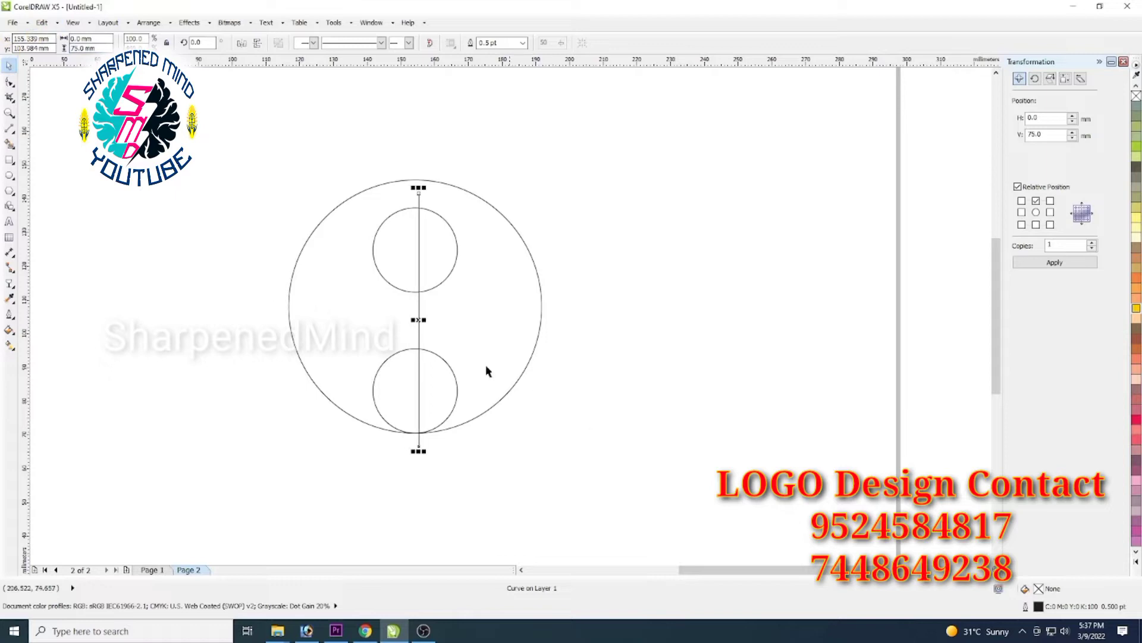
Step: Align the vertical line with the left edge of the upper small circle
left_click(456, 276, "shift")
key("l")
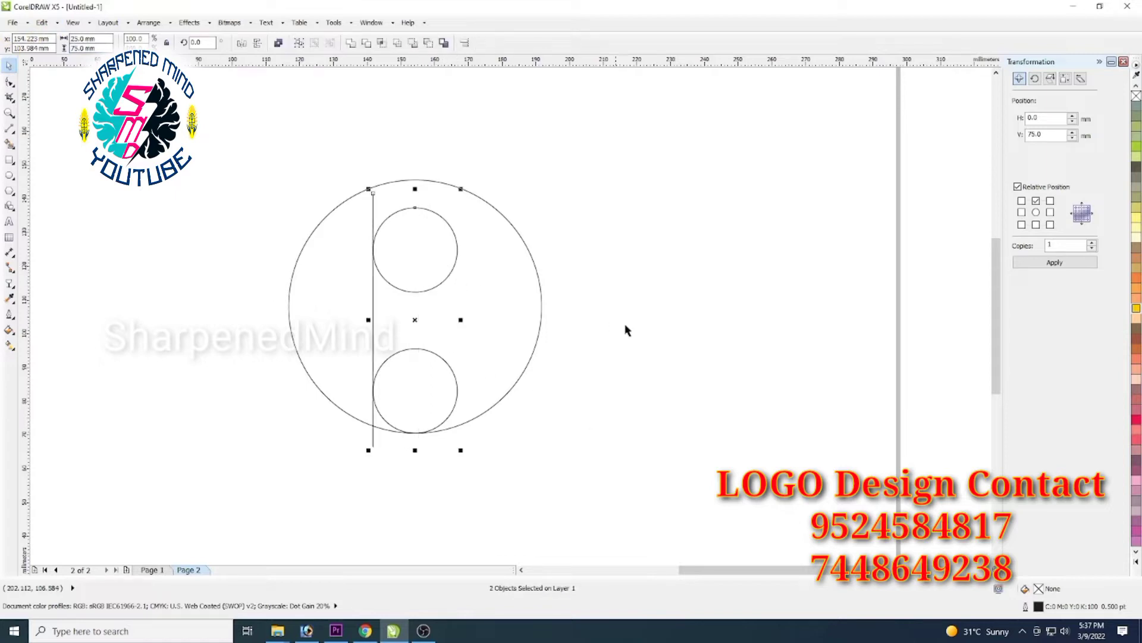
left_click(622, 360)
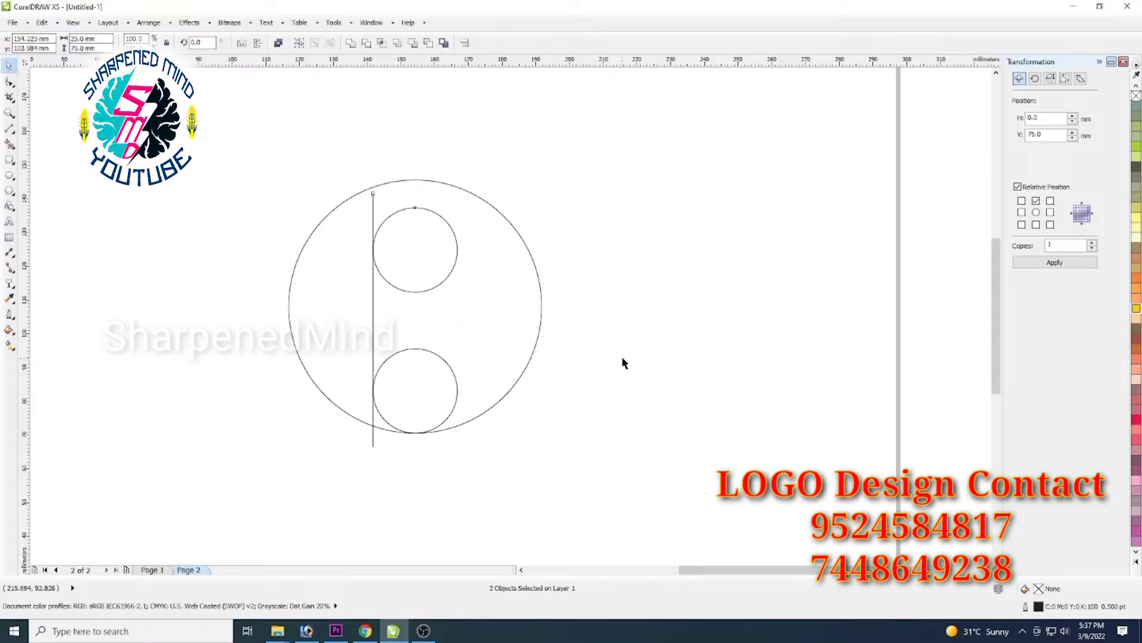
Step: Center the vertical line vertically on the large circle
left_click(374, 350)
left_click(481, 332, "shift")
key("e")
left_click(671, 361)
Step: Lengthen the vertical line evenly at both ends to about 84 mm so it extends beyond the large circle
left_click(375, 432)
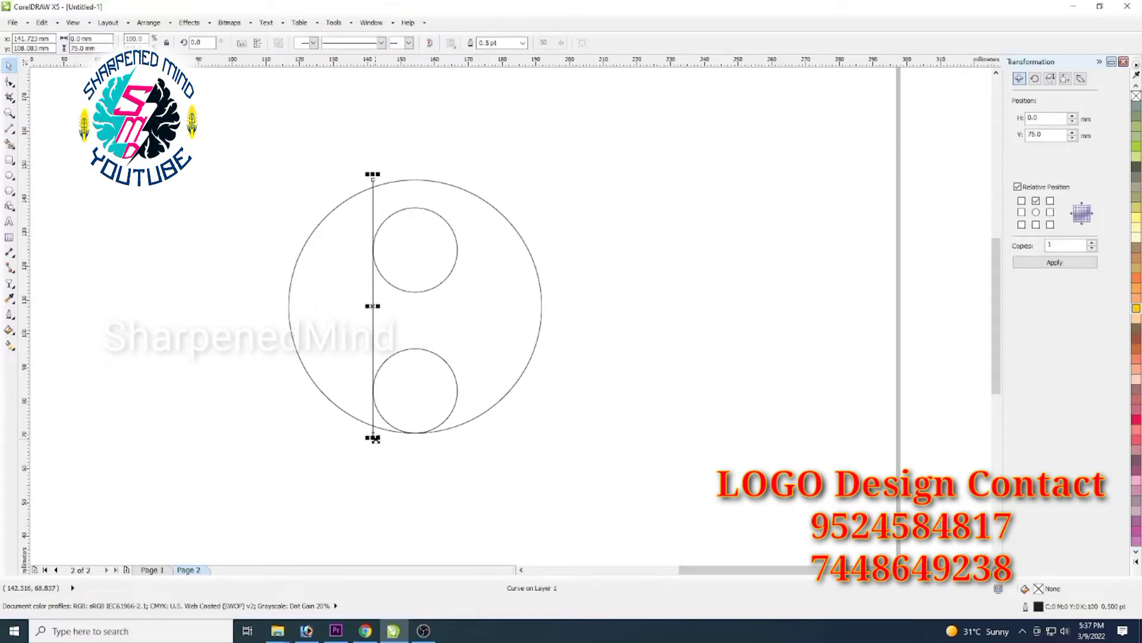
left_click_drag(376, 439, 378, 452)
left_click(475, 439)
Step: Duplicate the vertical line in place and align the copy with the right edge of the lower small circle
left_click(373, 440)
left_click(1051, 212)
left_click(1055, 262)
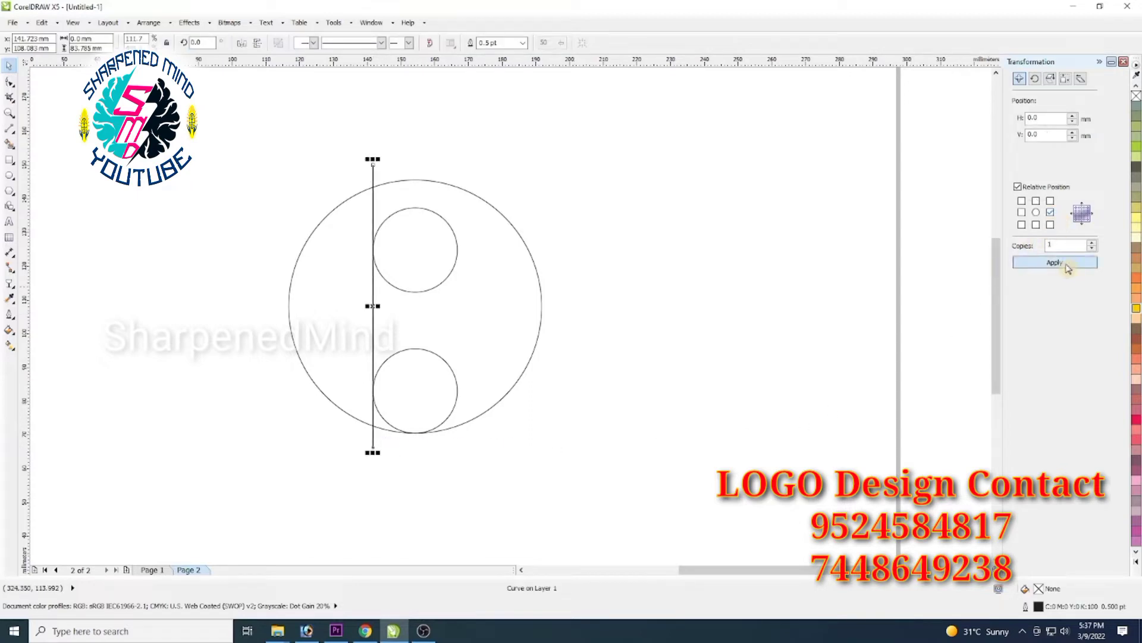
left_click(421, 395, "shift")
key("r")
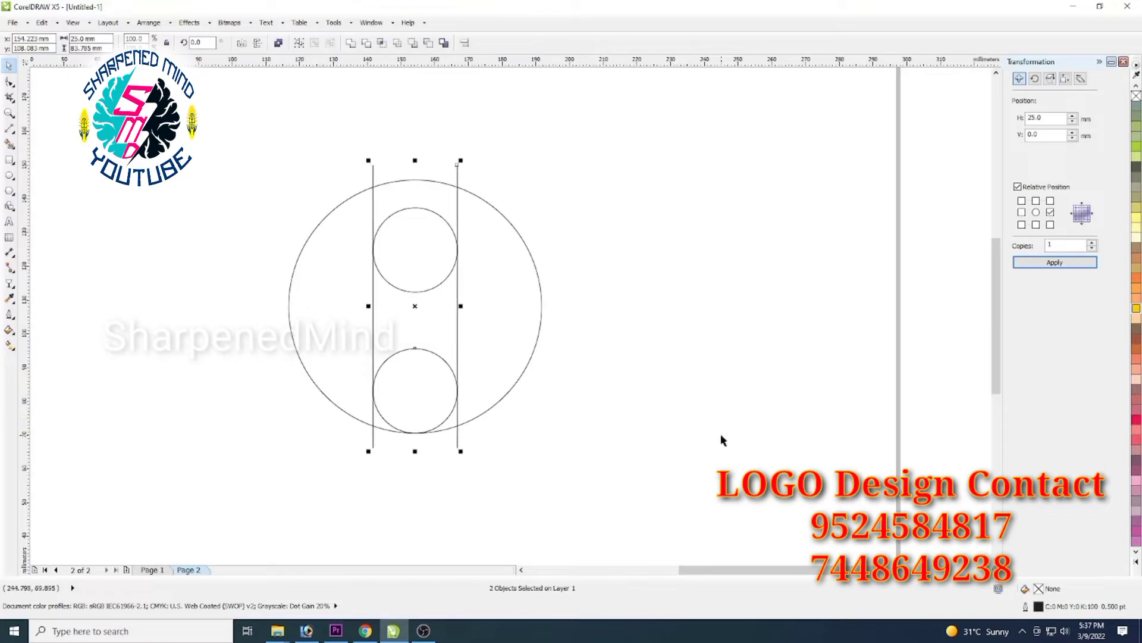
left_click(720, 434)
Step: Place one copy of the lower small circle 25 mm to its right
left_click(436, 387)
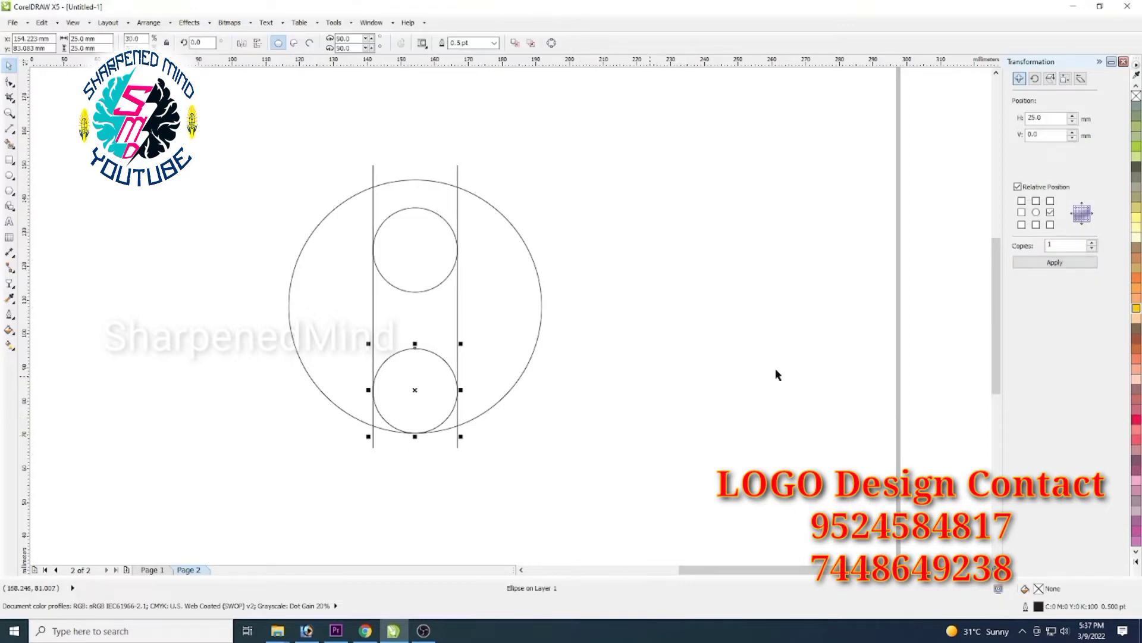
left_click(1062, 263)
left_click(667, 403)
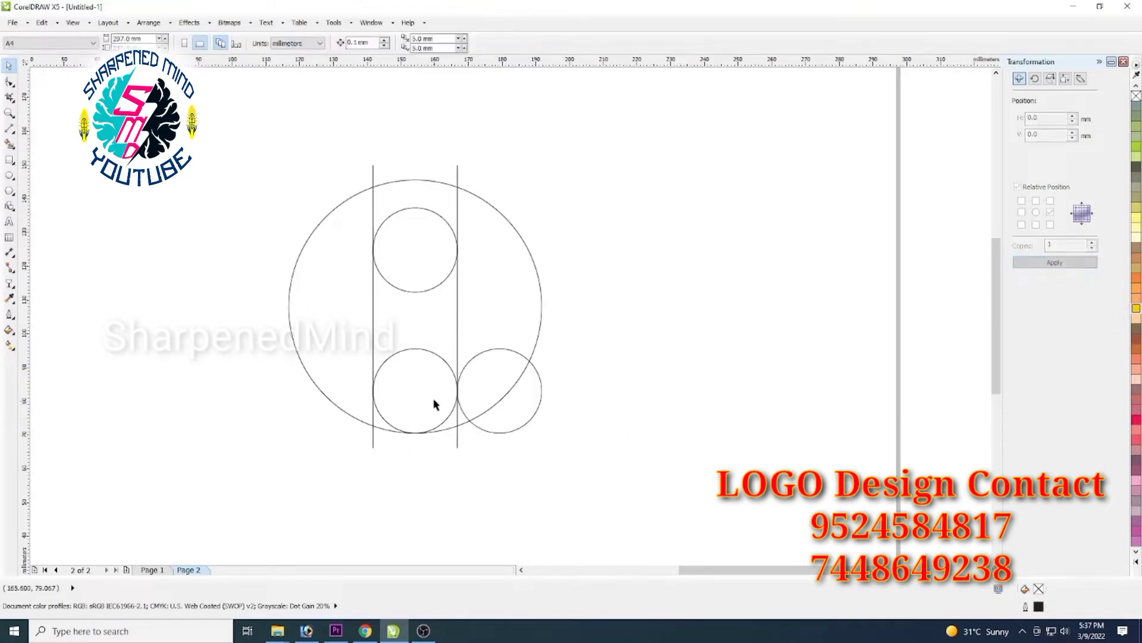
Step: Duplicate the right vertical line in place and rotate the copy 90 degrees
left_click(457, 337)
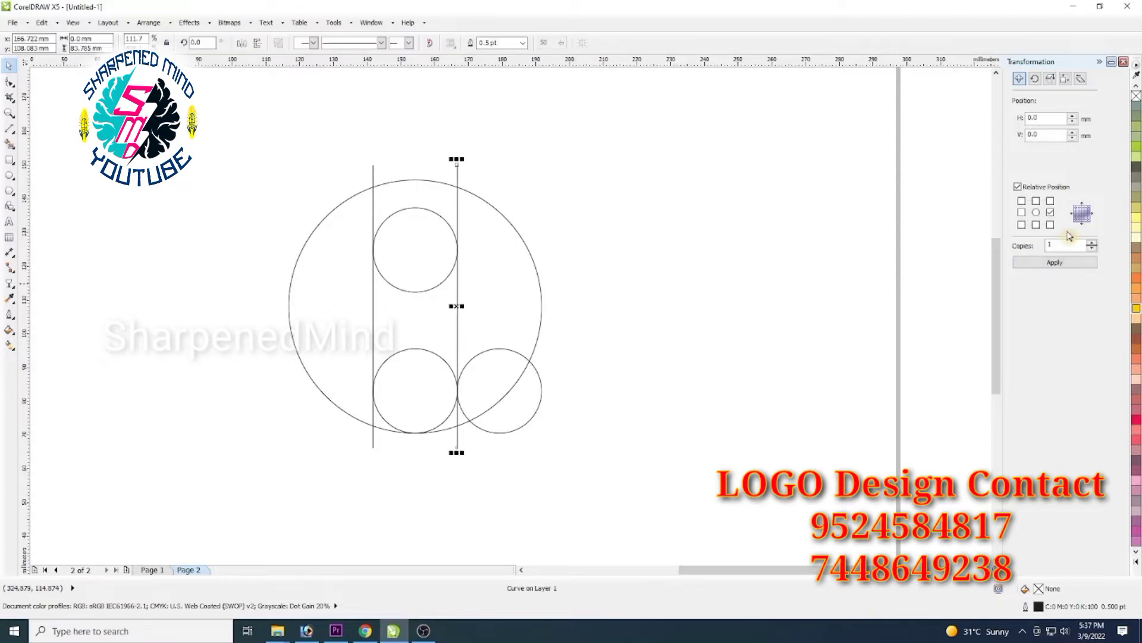
left_click(1036, 211)
left_click(1040, 266)
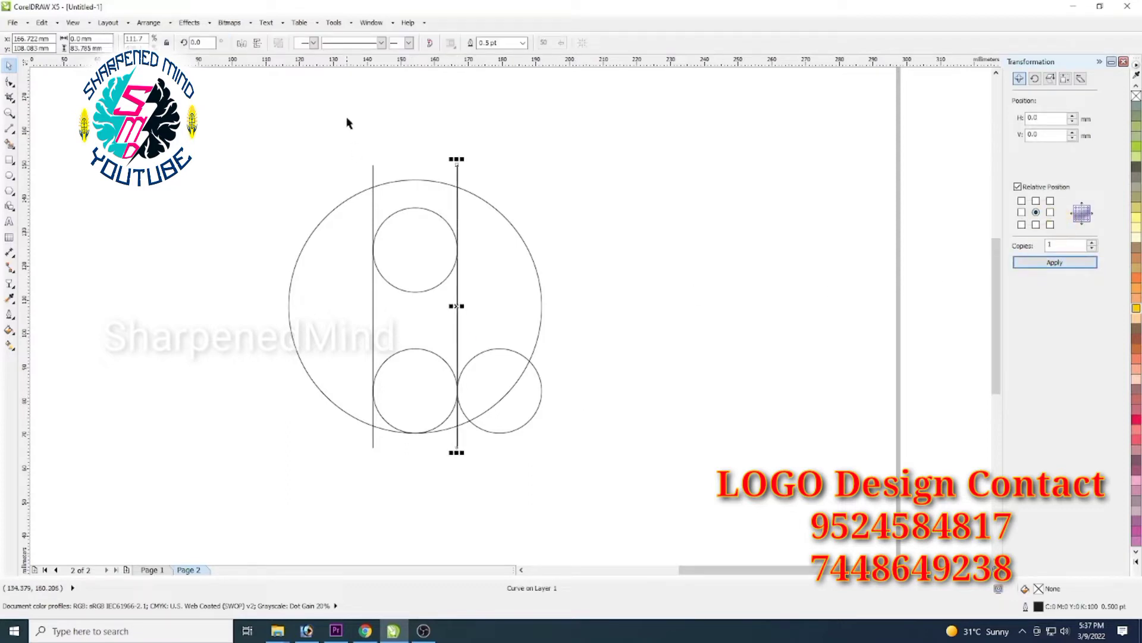
left_click(199, 42)
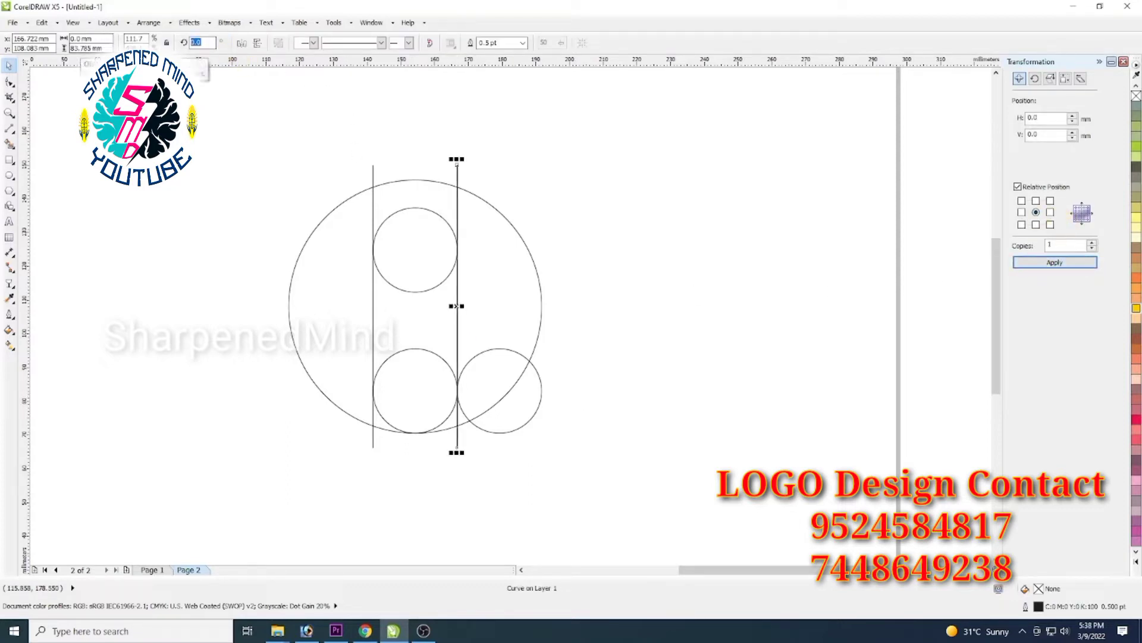
type("90")
key("Return")
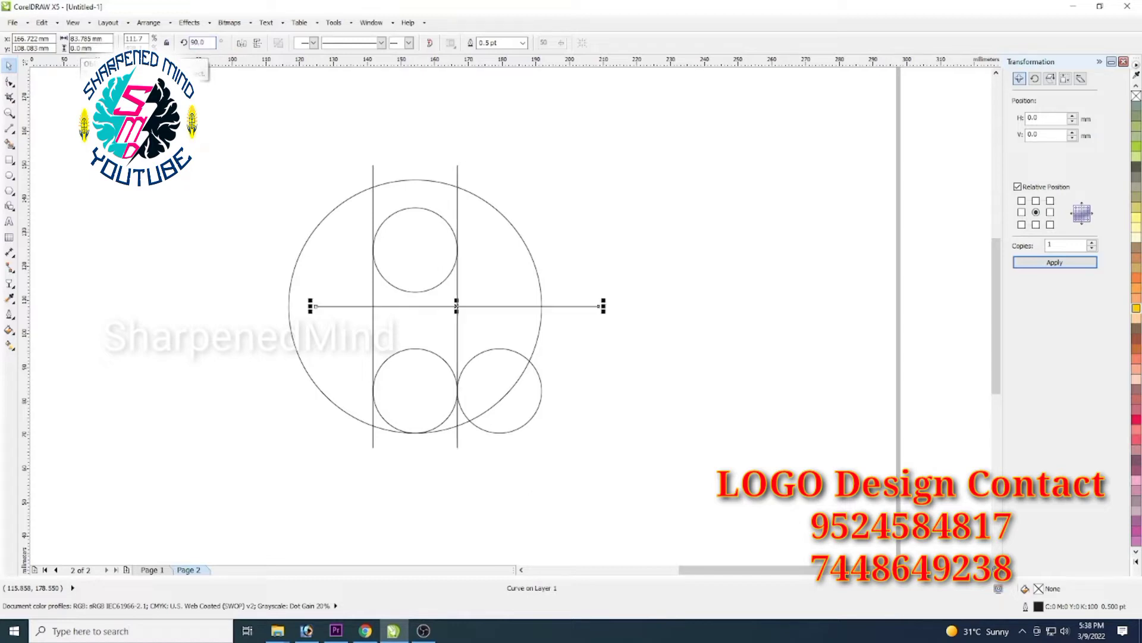
Step: Align the horizontal line with the top edge of the lower-right small circle
left_click(516, 421, "shift")
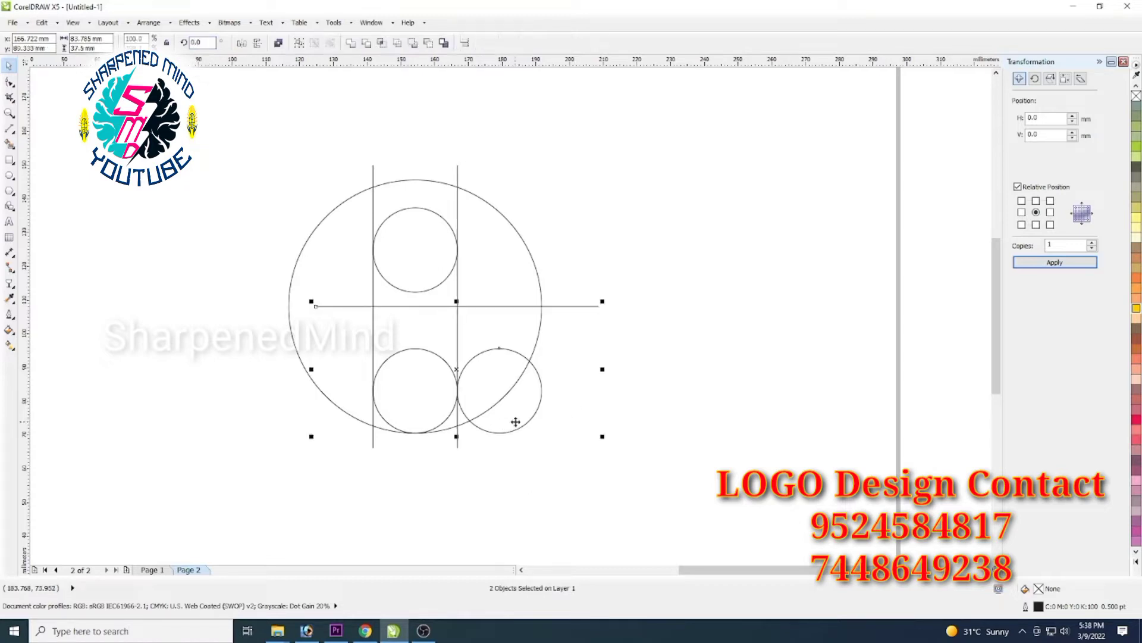
key("t")
left_click(648, 427)
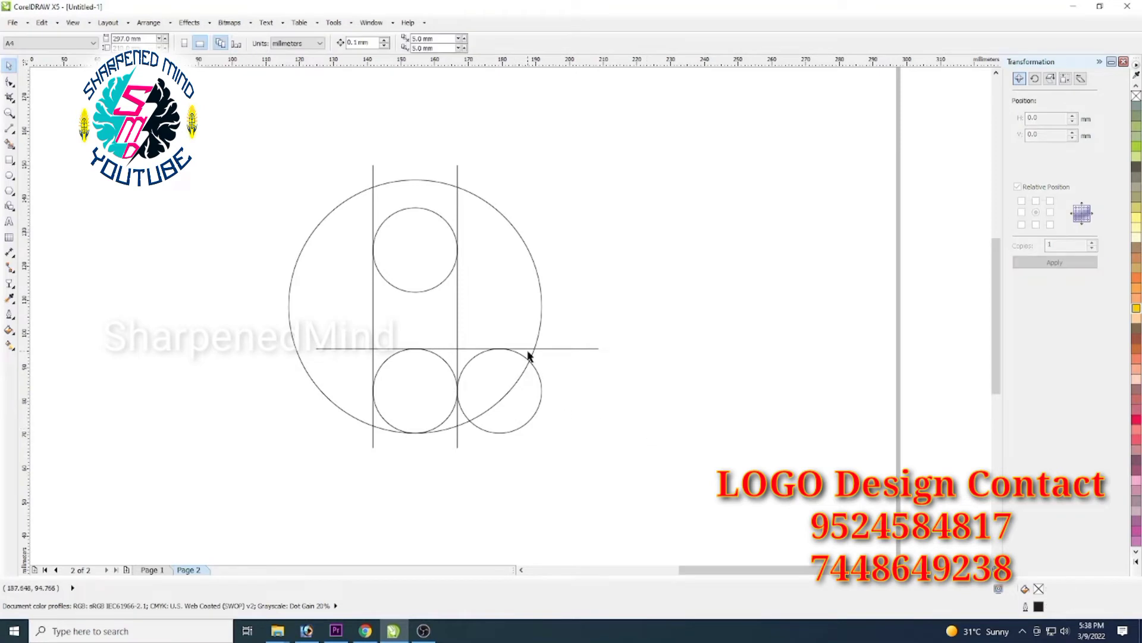
Step: Shorten the horizontal line from its right end so it stops just inside the large circle
left_click(550, 350)
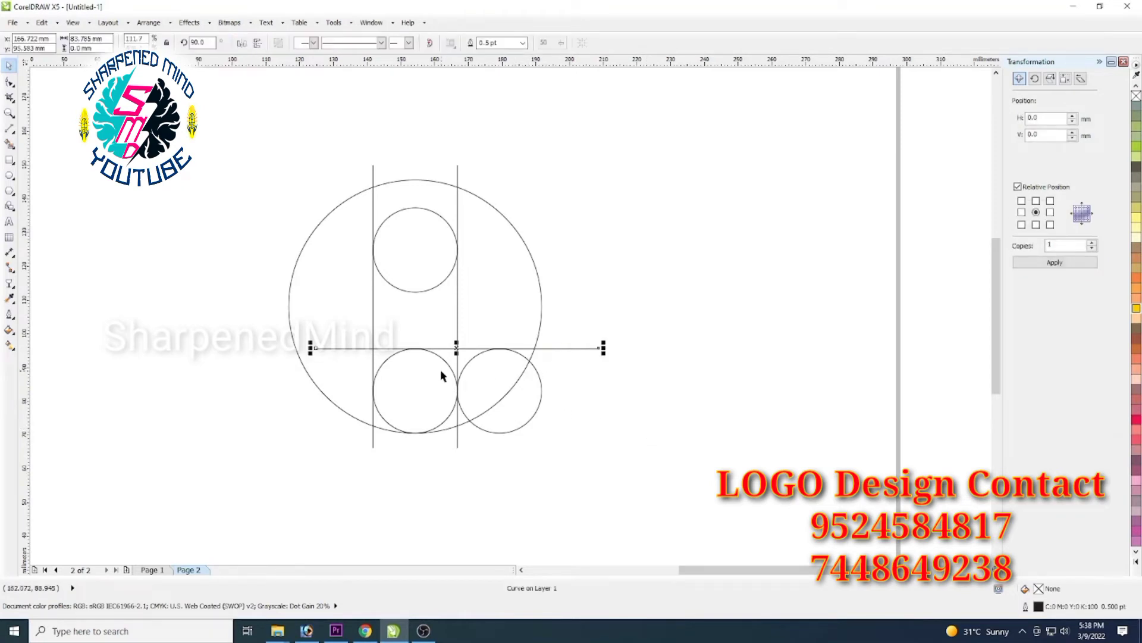
scroll(441, 370, "up", 1)
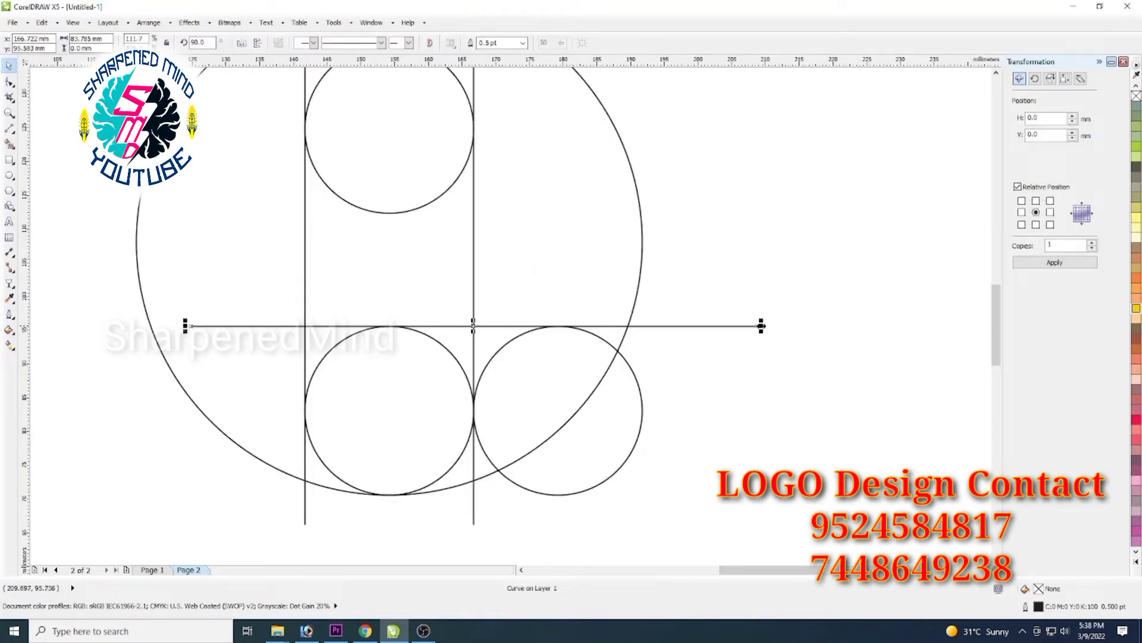
left_click_drag(761, 325, 593, 356)
left_click(666, 397)
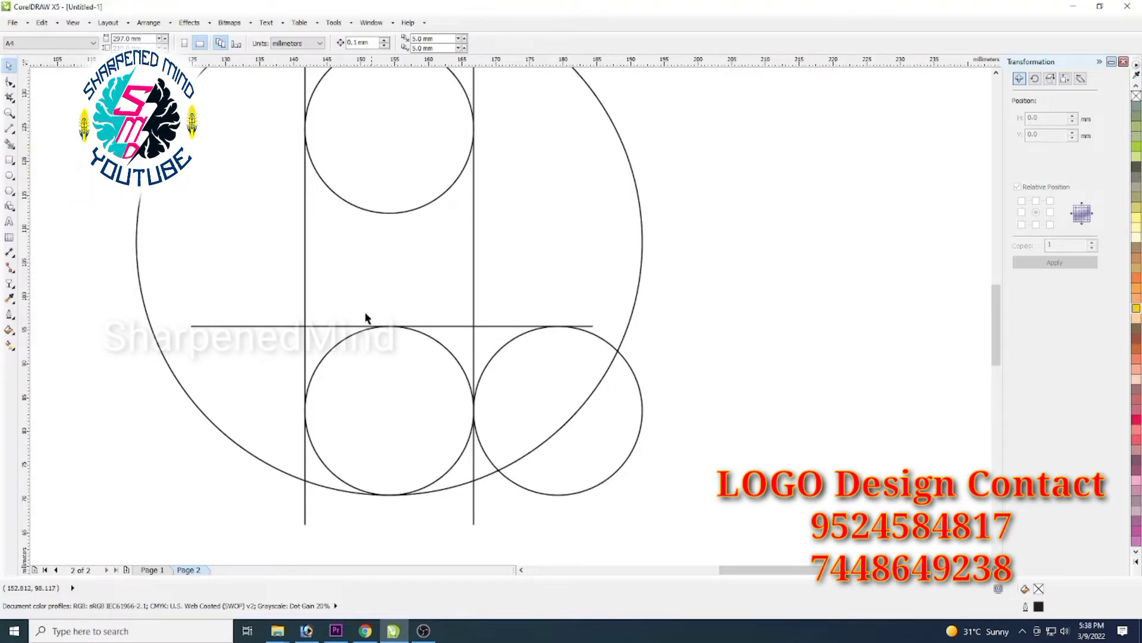
Step: Smart-fill the region above the upper small circle, between the two vertical lines, with orange
scroll(366, 318, "down", 2)
scroll(357, 288, "up", 2)
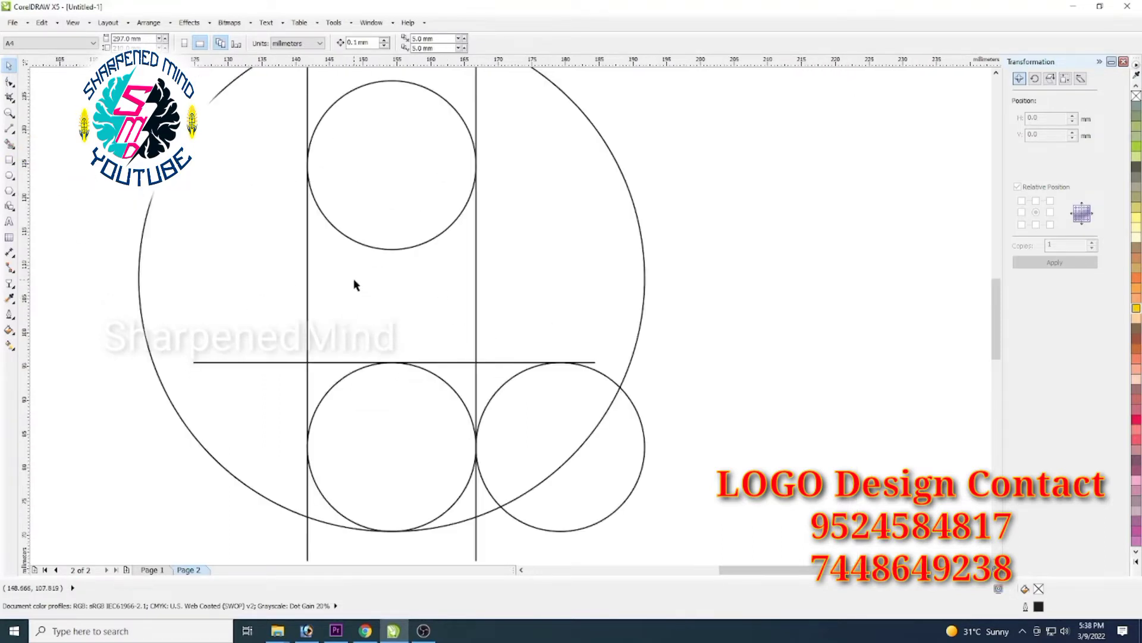
scroll(1001, 351, "up", 1)
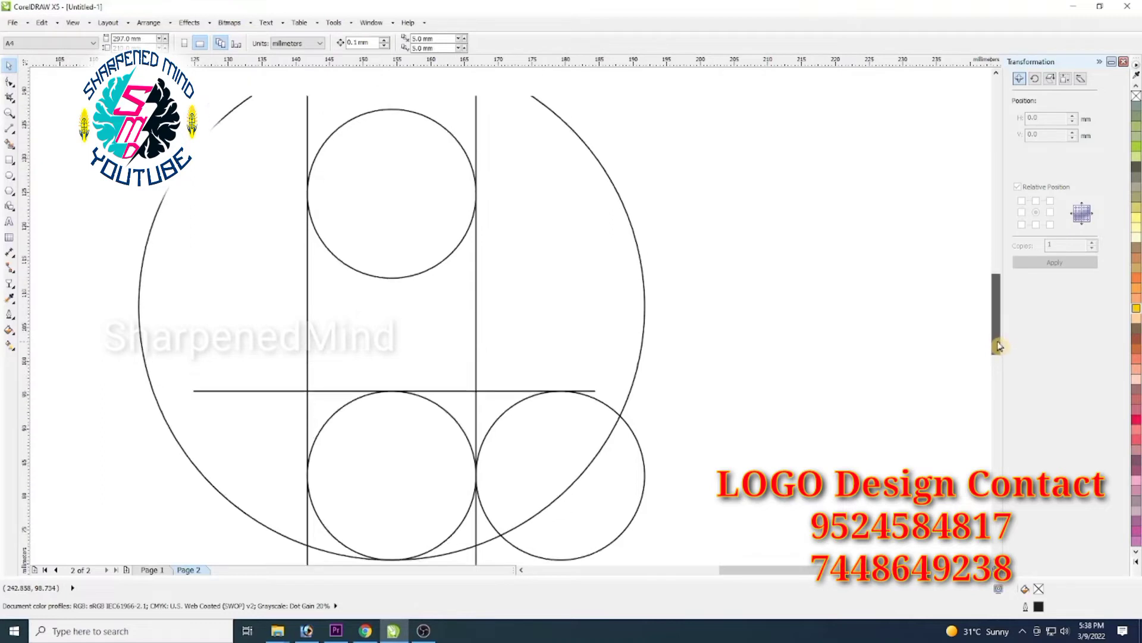
scroll(346, 382, "down", 2)
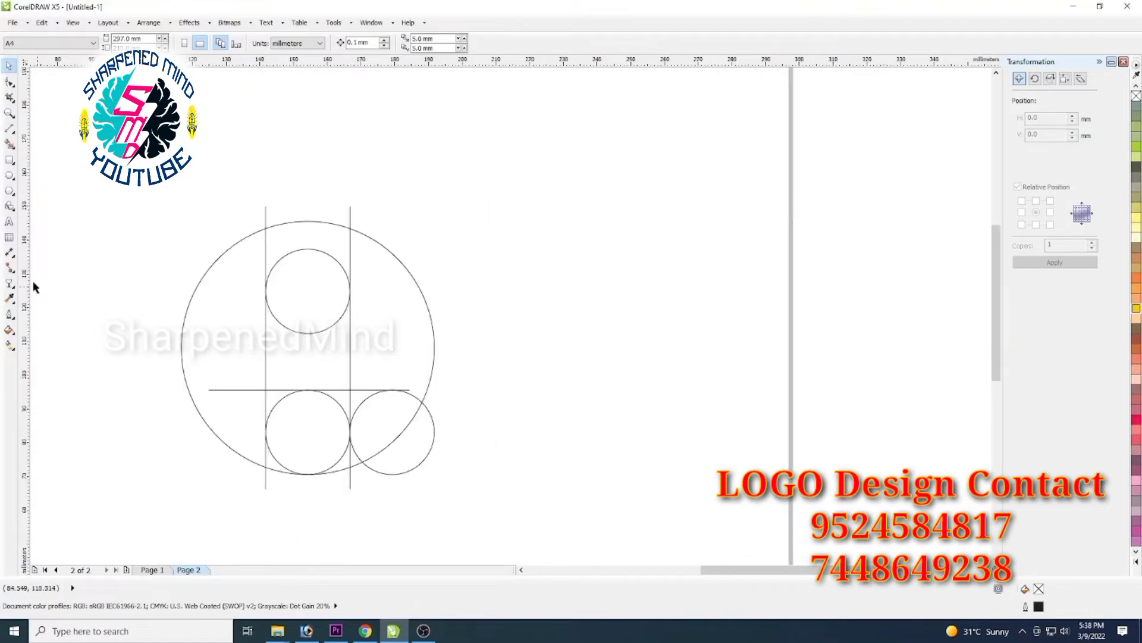
left_click(10, 146)
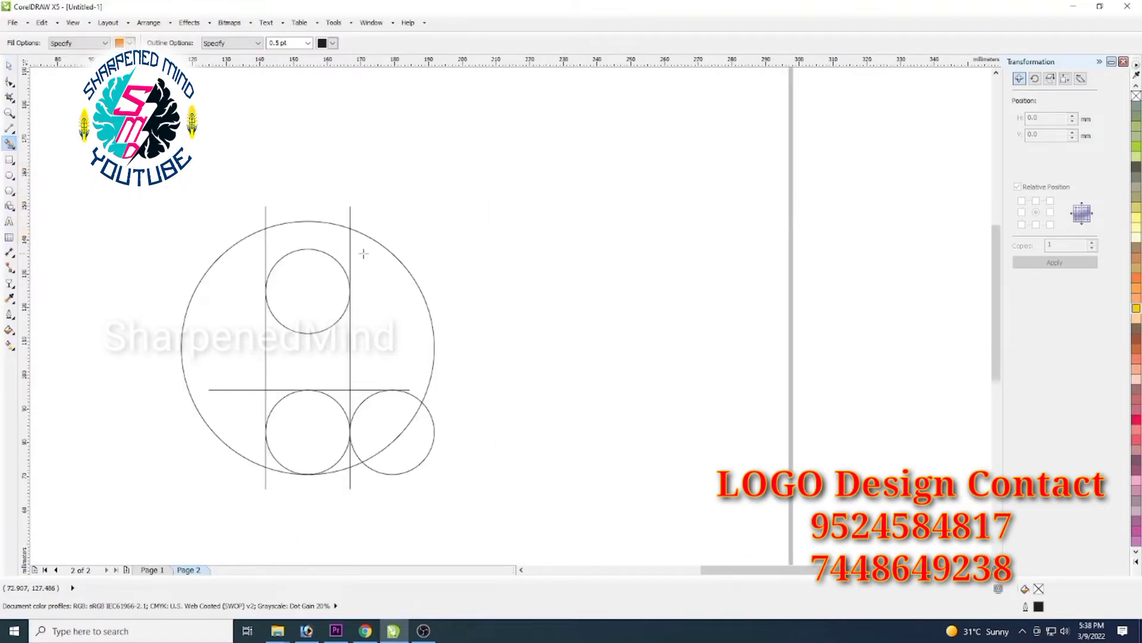
left_click(336, 246)
left_click(382, 296)
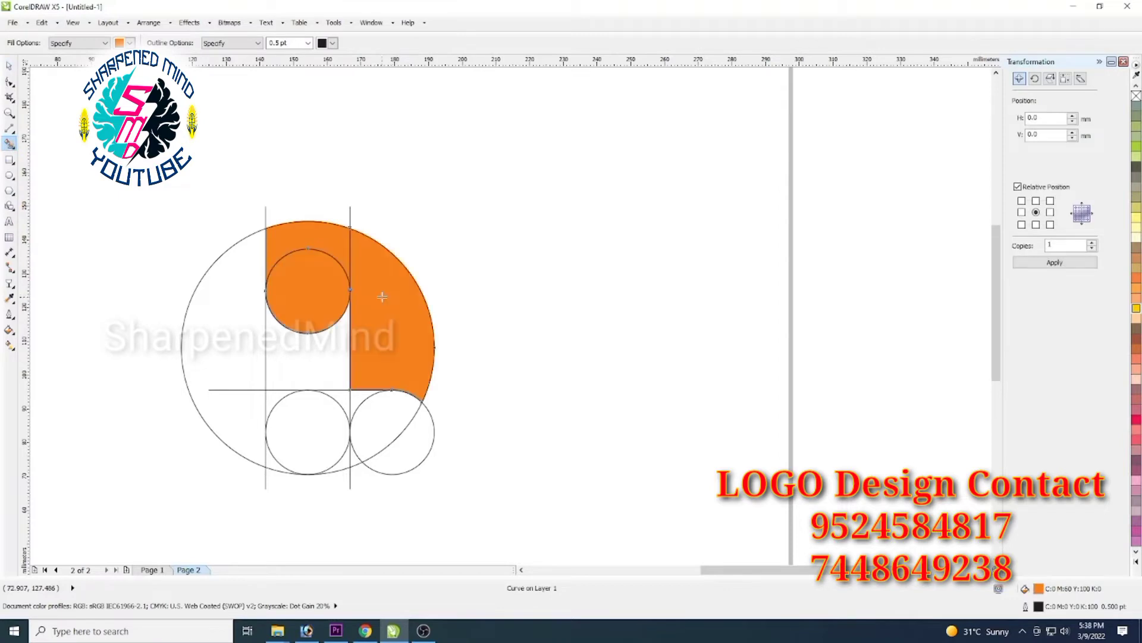
key("ctrl+z")
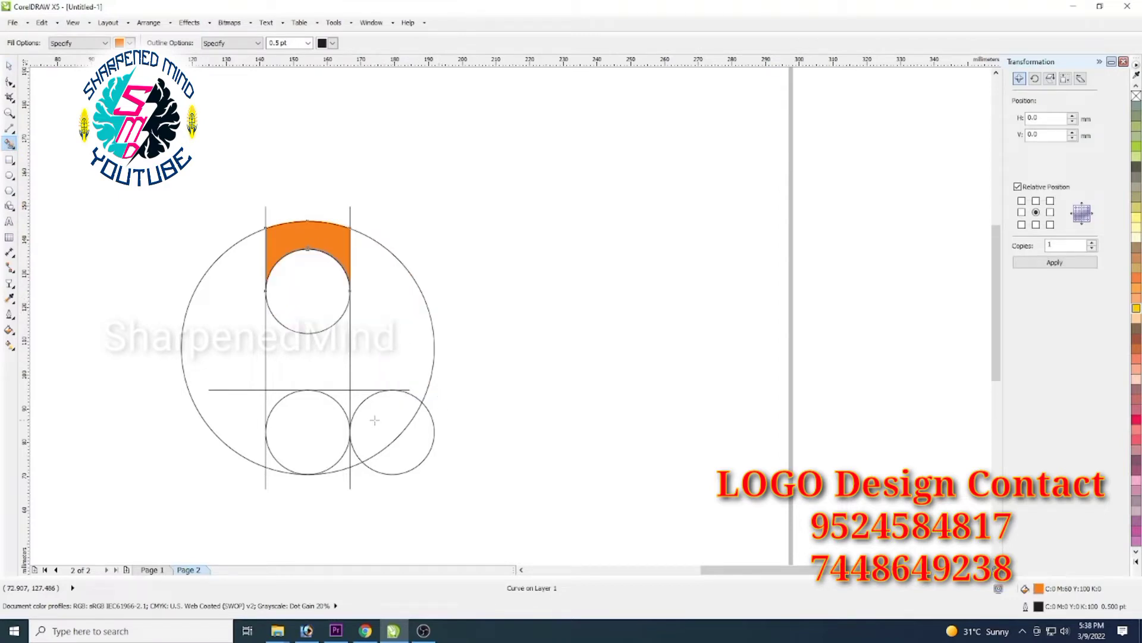
Step: Smart-fill the corner and sliver above the lower-right small circle and the large circle's left and right sections with orange
left_click(359, 397)
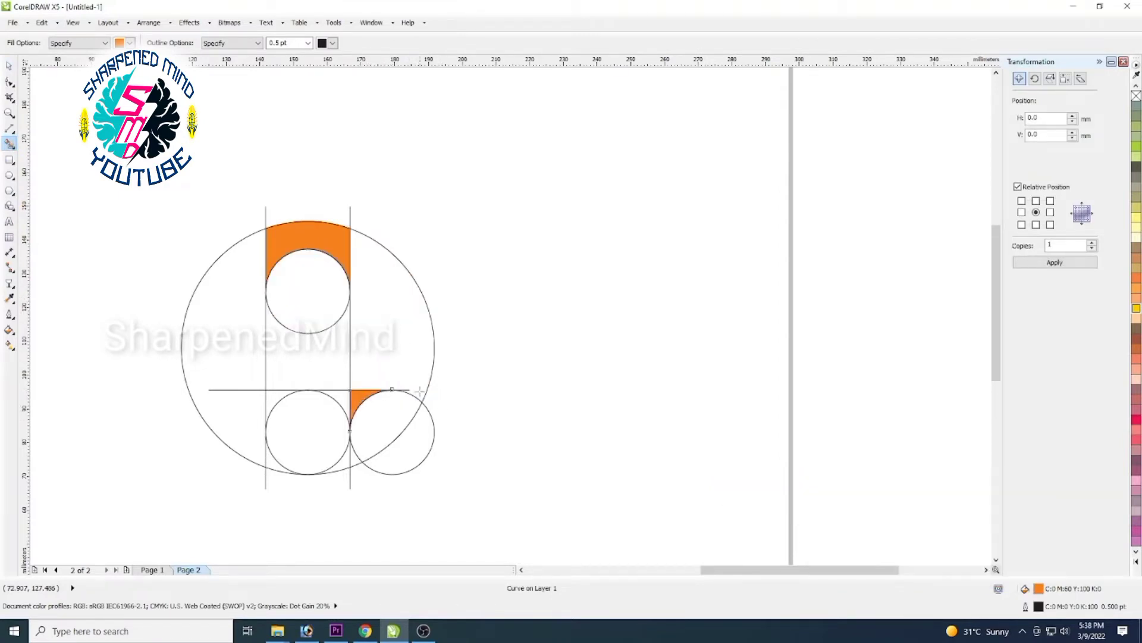
left_click(420, 393)
left_click(238, 366)
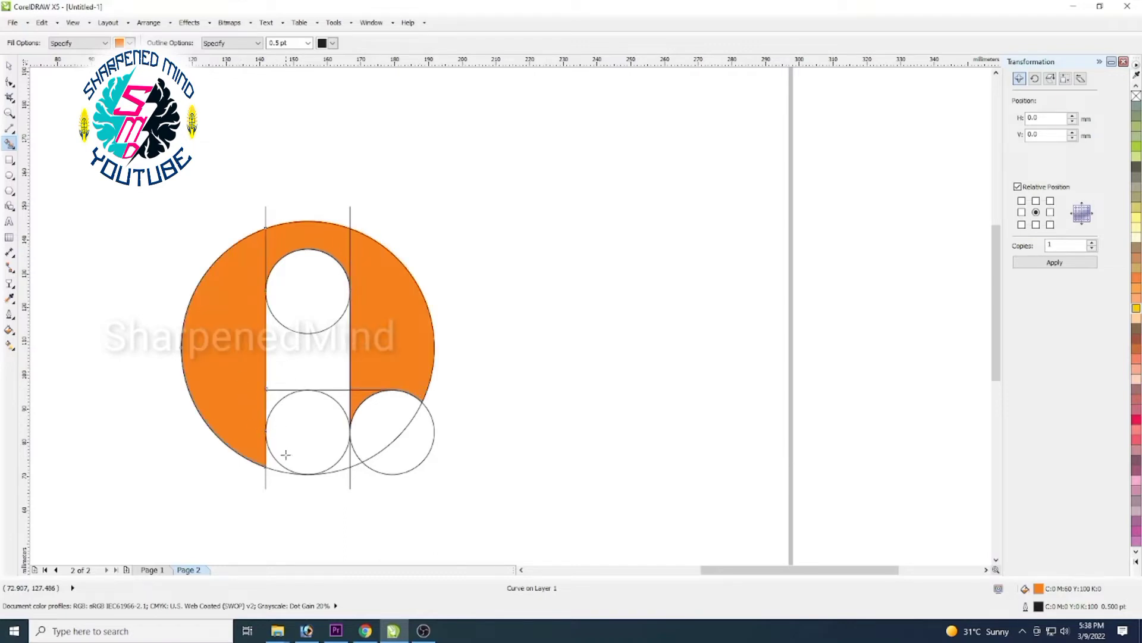
Step: Fill the sliver left of the lower middle circle and the part of the right small circle outside the large circle with orange
left_click(272, 464)
left_click(344, 464)
key("ctrl+z")
left_click(397, 461)
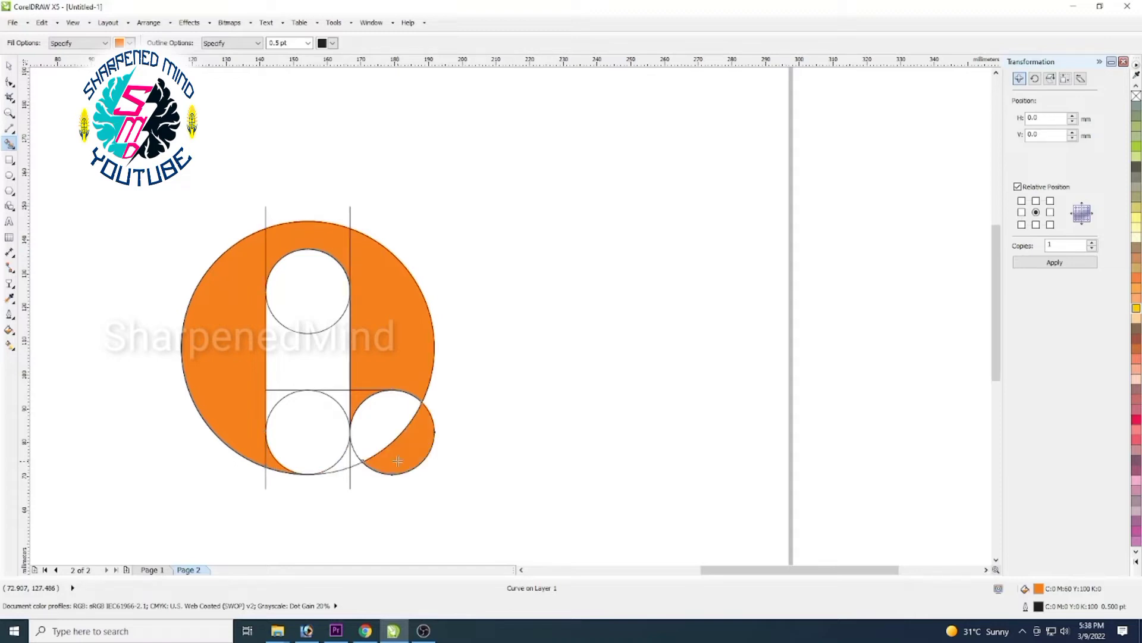
Step: Try to smart-fill the right small circle's part inside the large circle and the sliver beside it with orange, and undo these fills
left_click(379, 438)
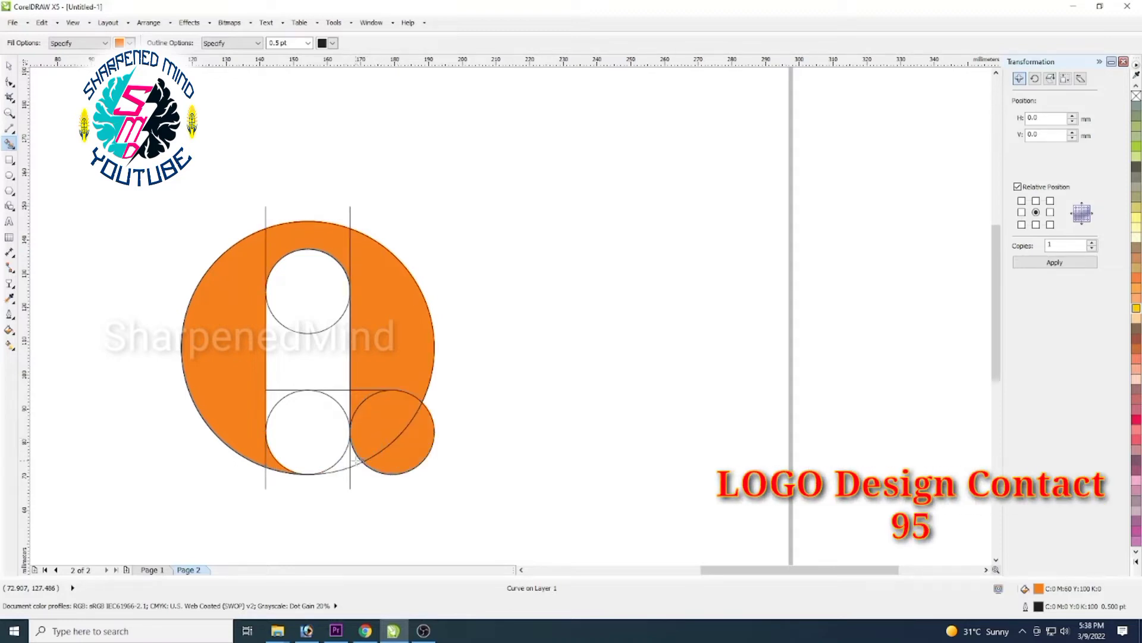
left_click(352, 459)
key("ctrl+z")
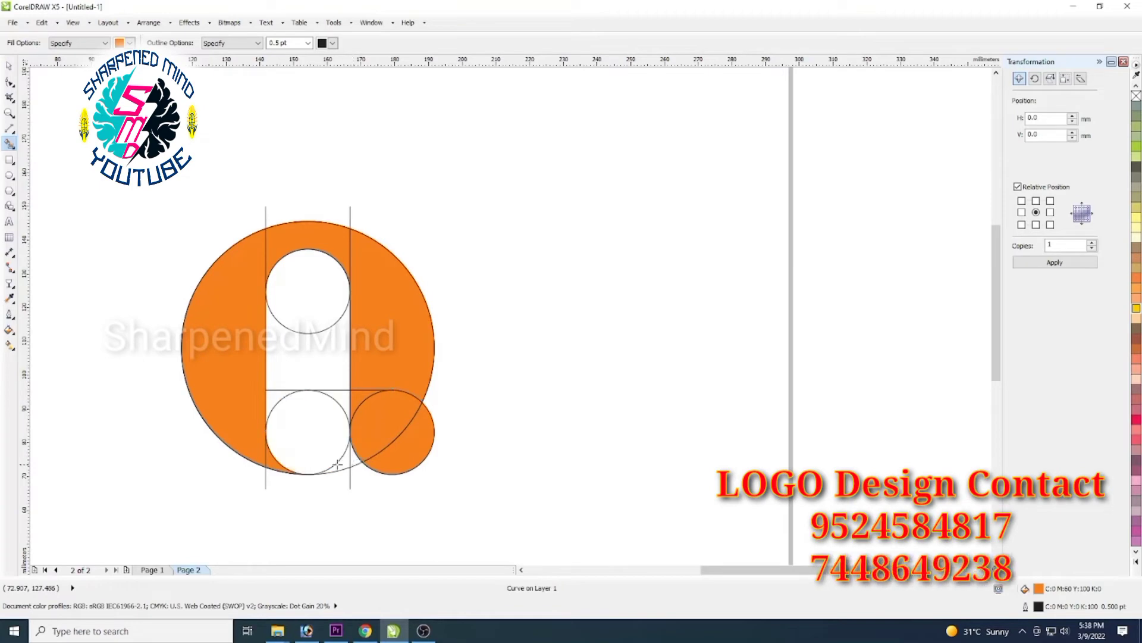
scroll(337, 464, "up", 5)
left_click(373, 468)
key("ctrl+z")
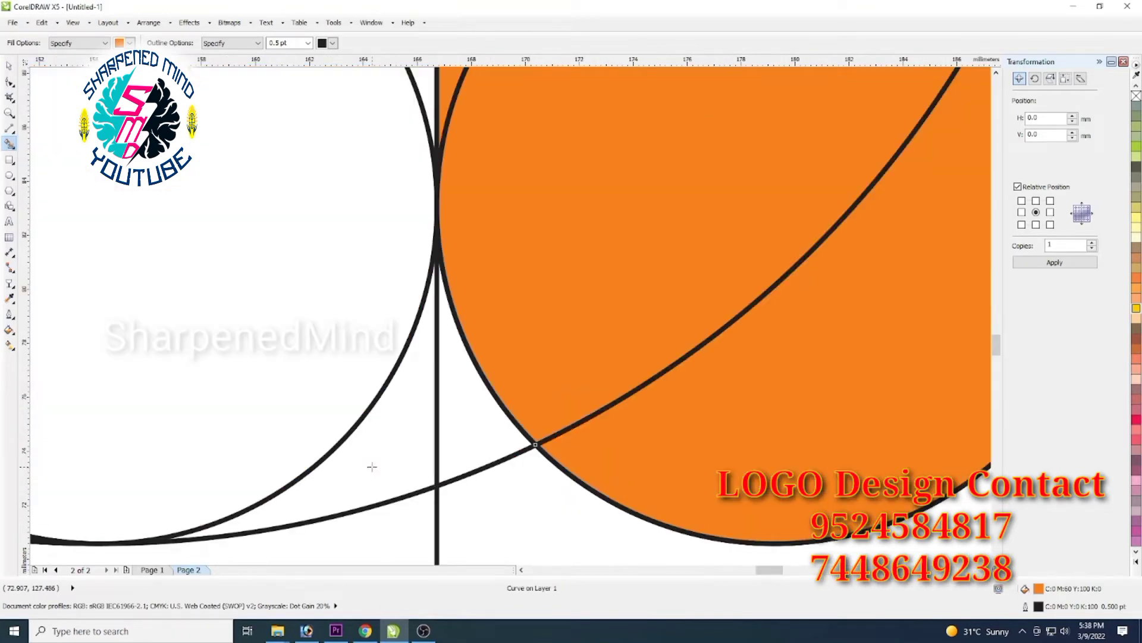
scroll(406, 440, "down", 5)
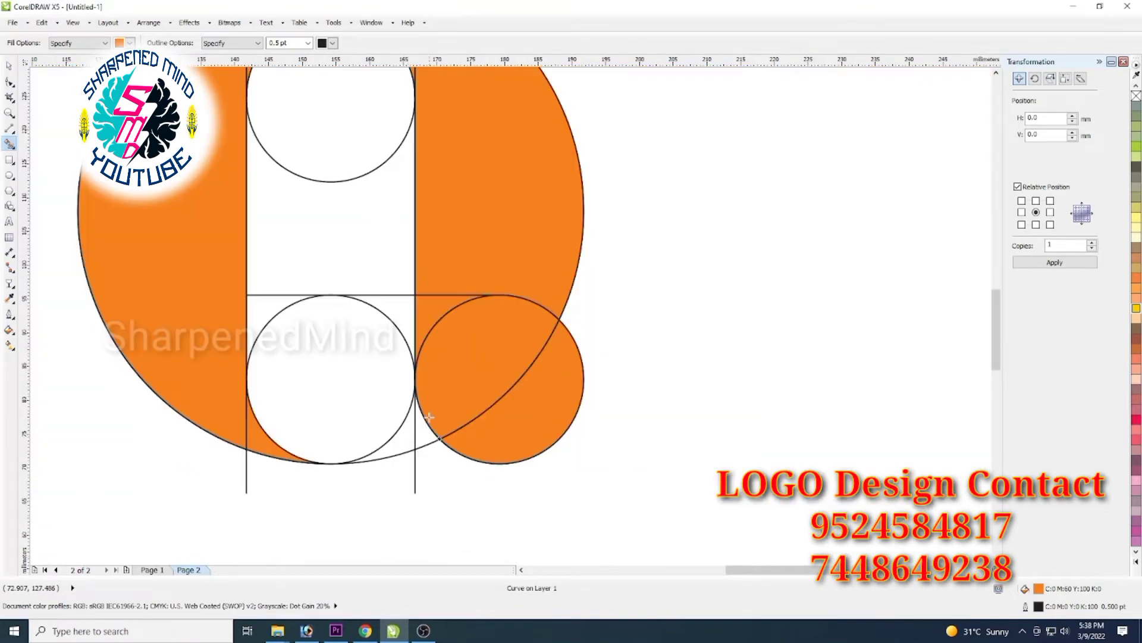
key("ctrl+z")
Step: Try again to smart-fill the narrow gap between the lower middle circle and the large circle's edge, undoing the misplaced fills
left_click(404, 440)
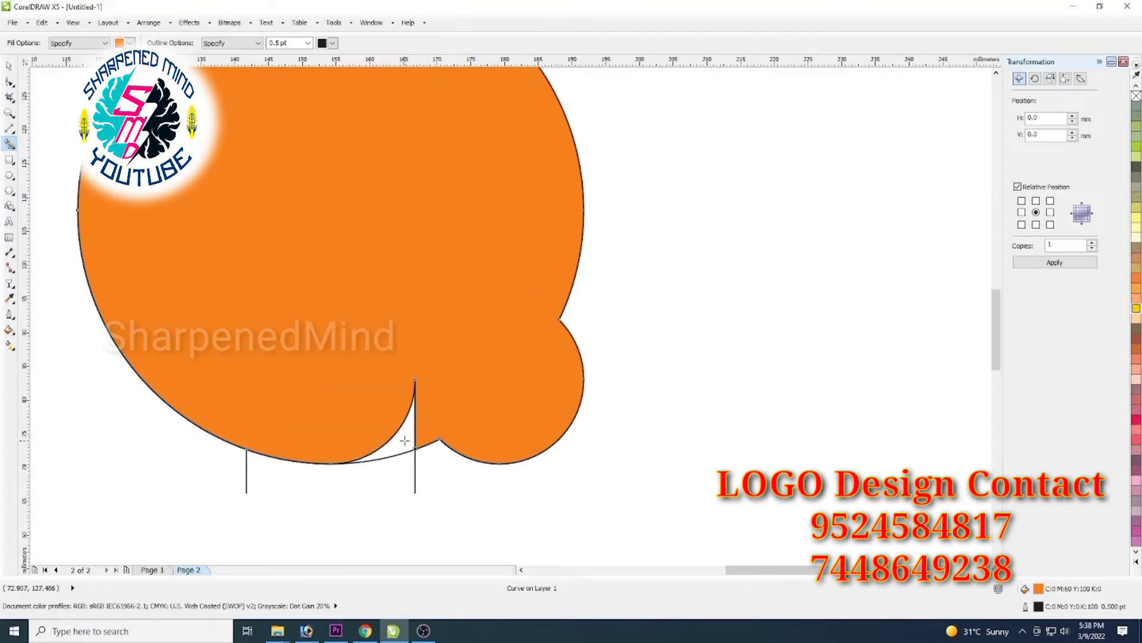
key("ctrl+z")
scroll(405, 440, "up", 4)
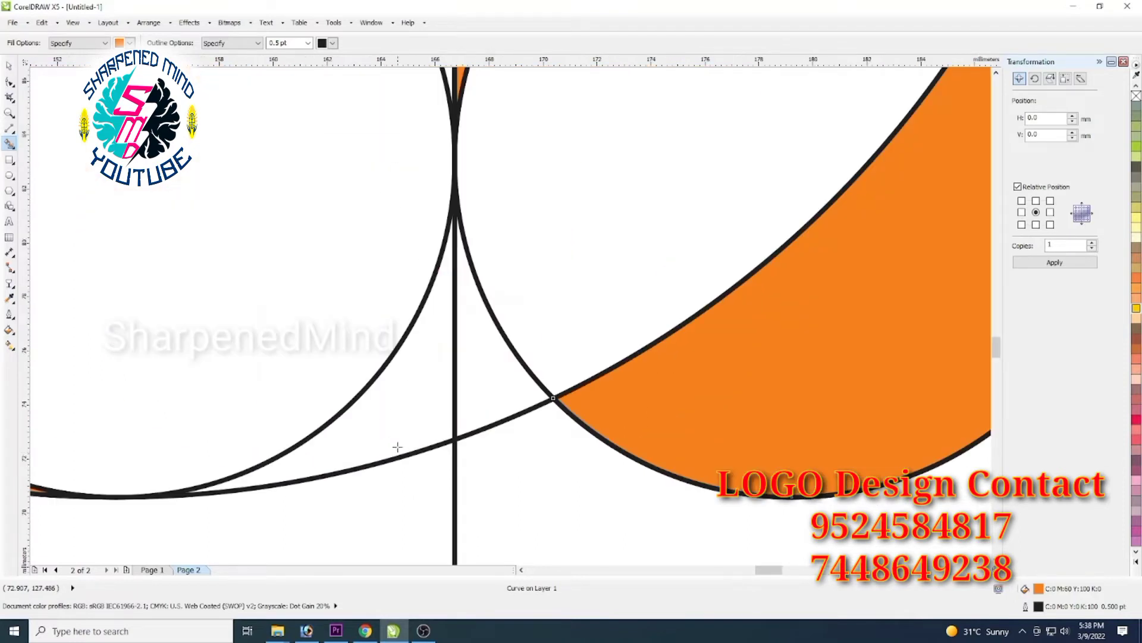
scroll(384, 447, "down", 2)
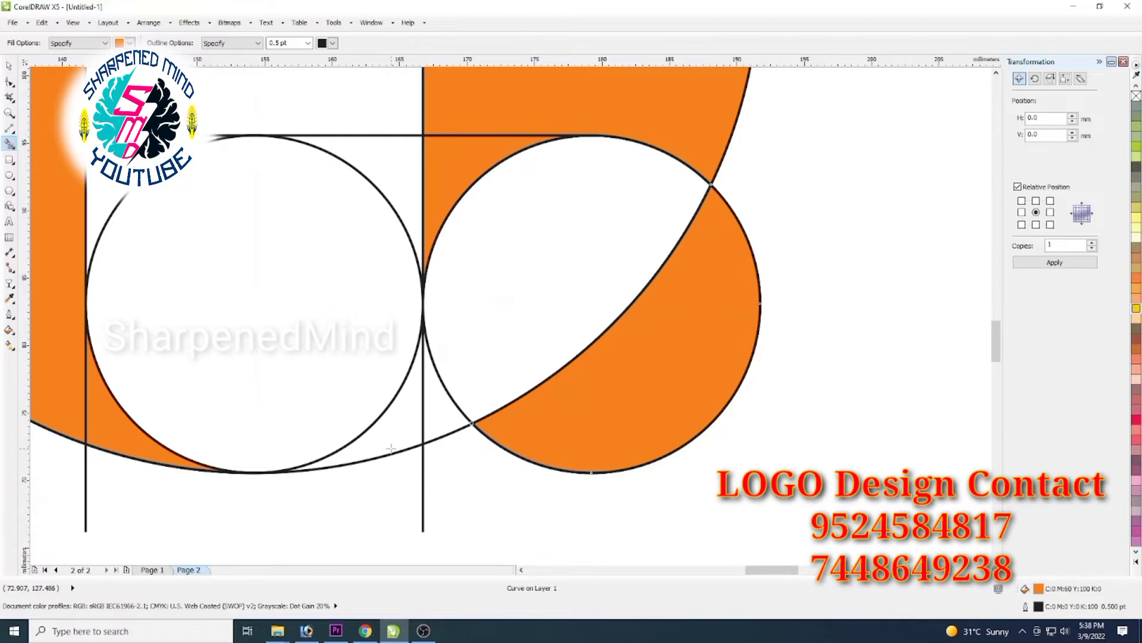
scroll(391, 448, "down", 2)
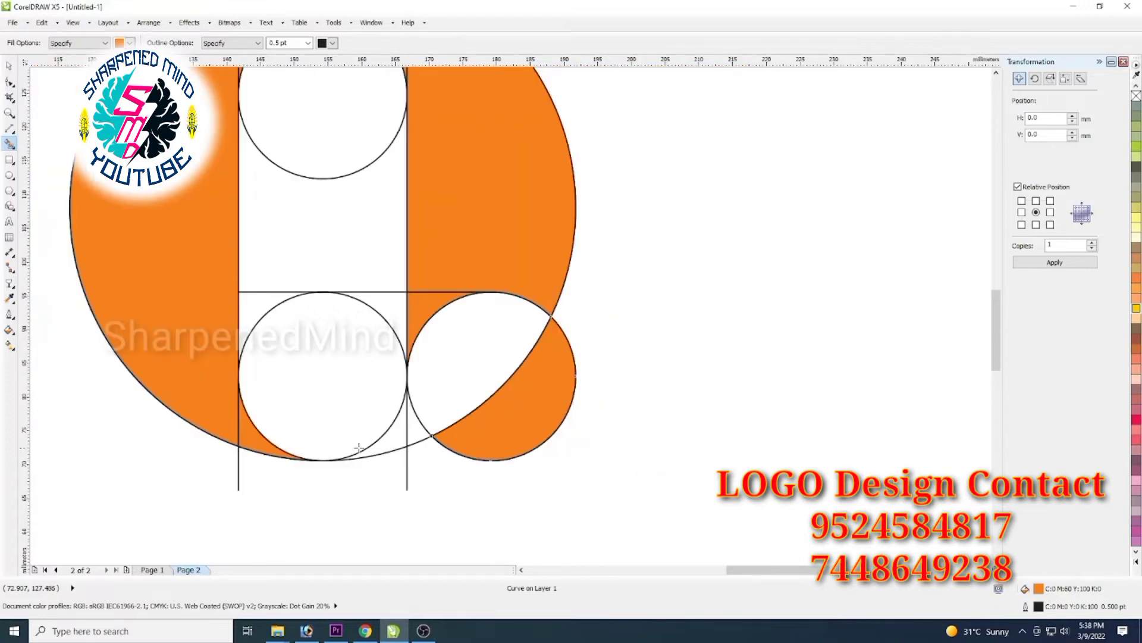
scroll(359, 447, "up", 4)
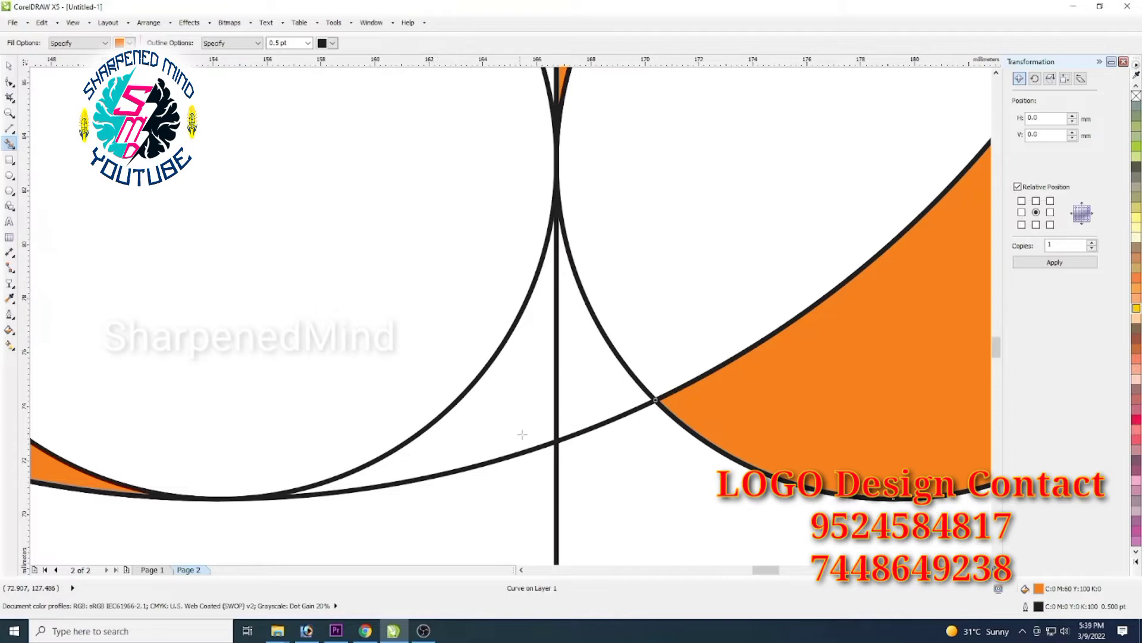
scroll(587, 403, "down", 4)
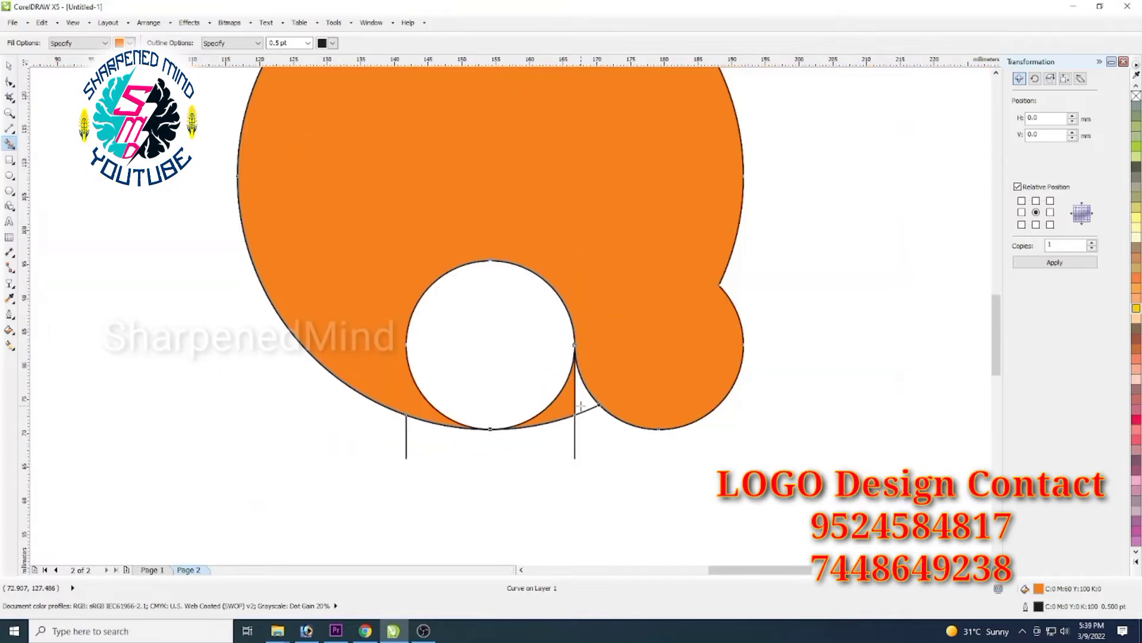
key("ctrl+z")
scroll(567, 415, "up", 1)
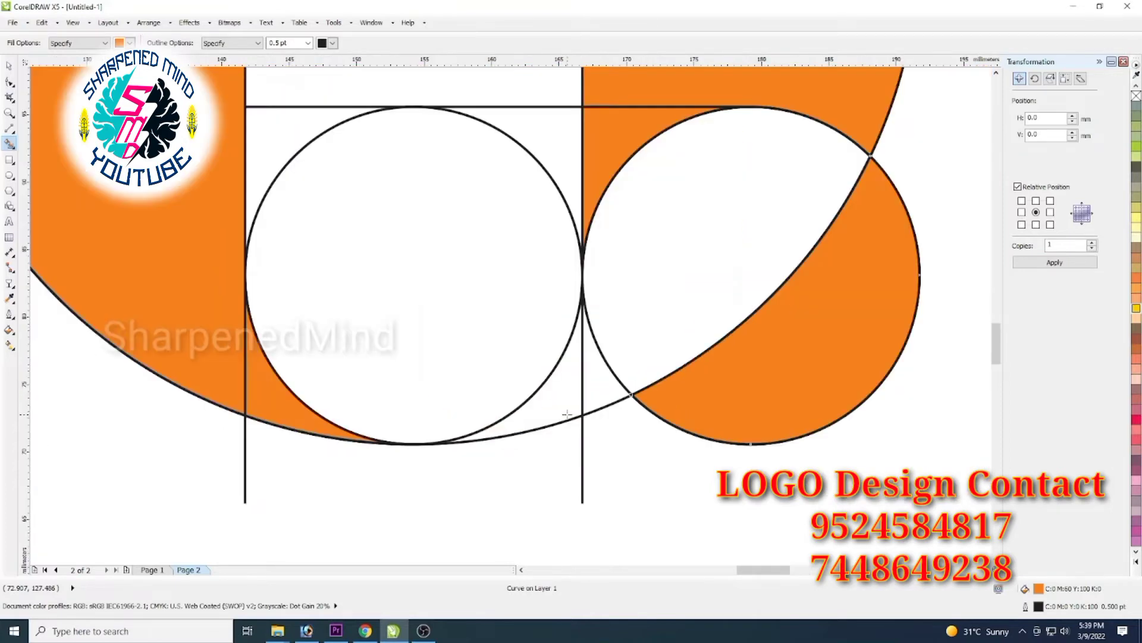
scroll(567, 415, "down", 2)
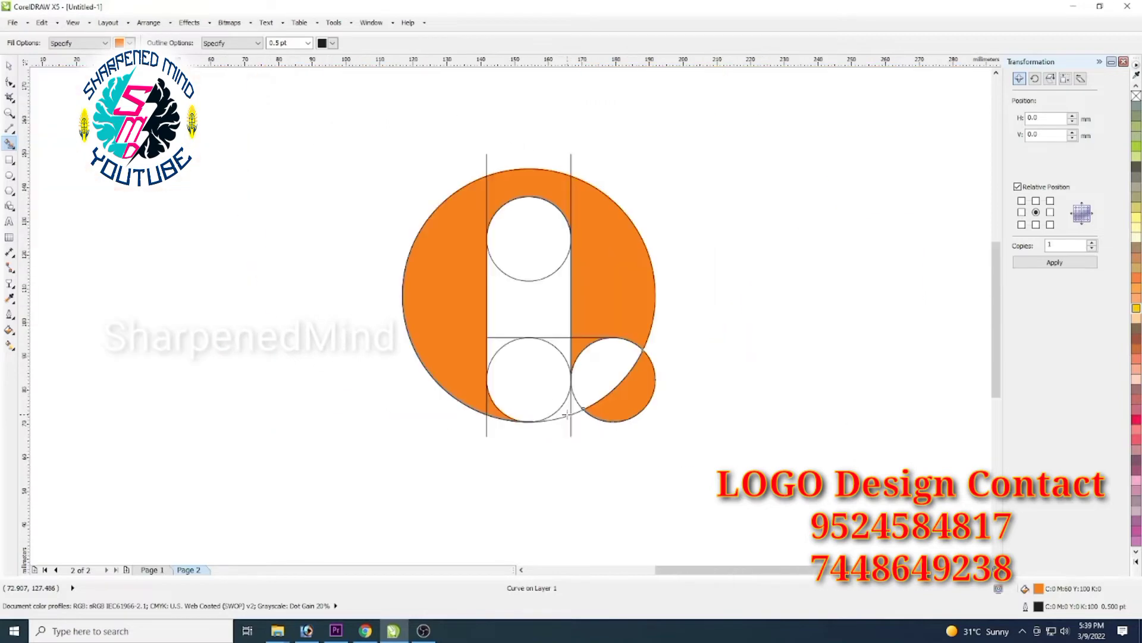
Step: Shorten the right vertical line from its lower end so it stops where the two lower small circles touch
left_click(9, 65)
left_click(755, 389)
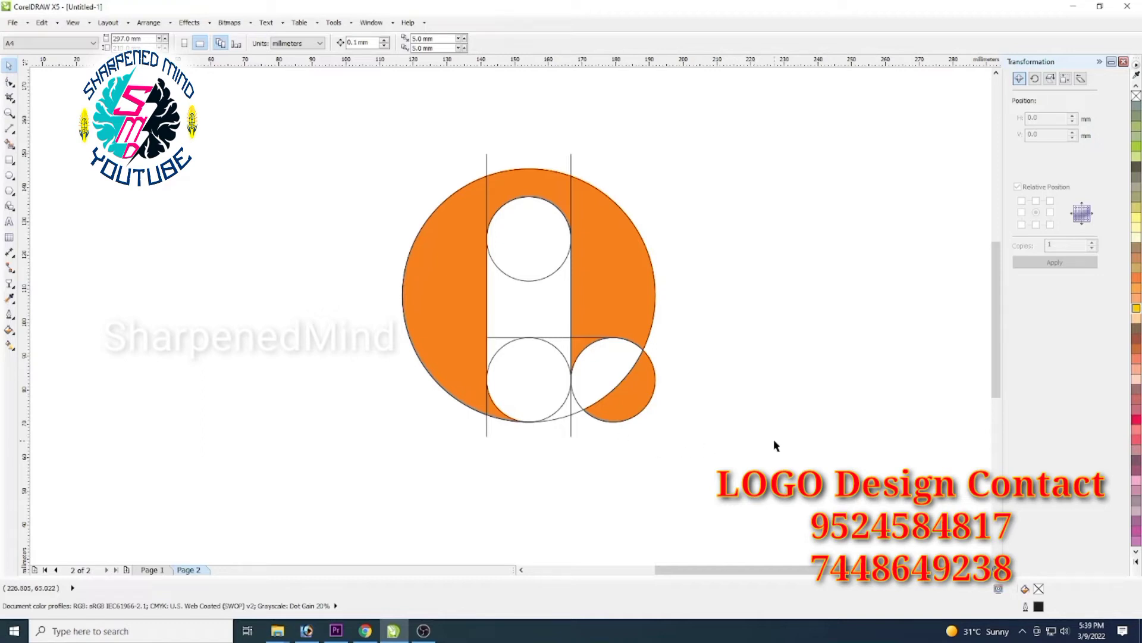
left_click(571, 438)
left_click_drag(571, 439, 577, 383)
scroll(576, 428, "up", 2)
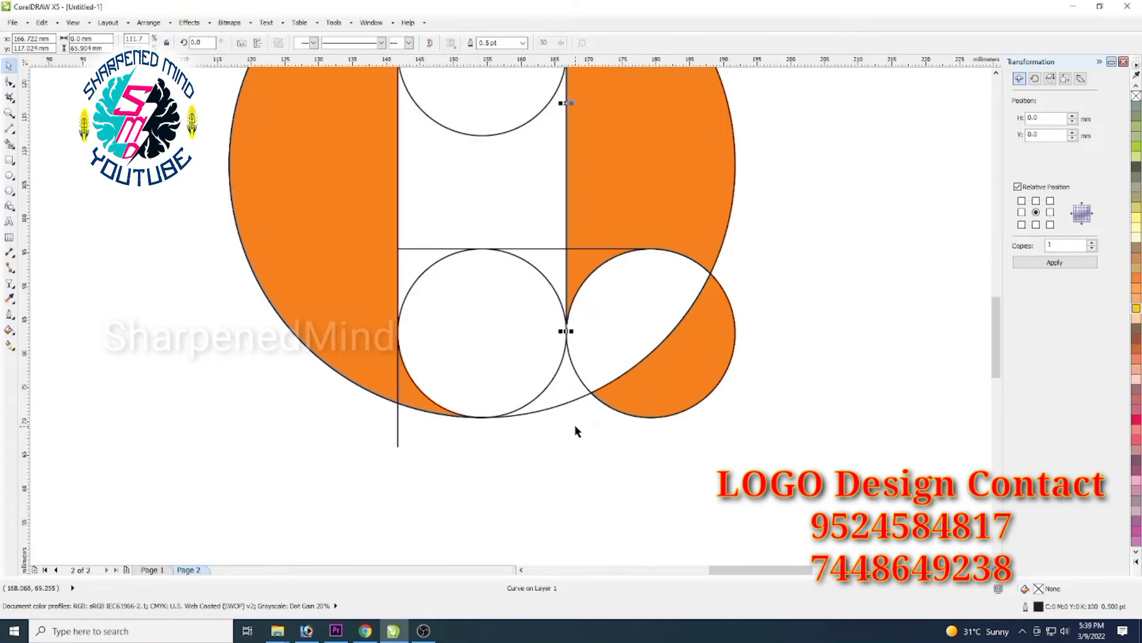
Step: Smart-fill the gap below the two lower circles, the lower middle circle, the right circle's inner part and the corner between them with orange
left_click(10, 145)
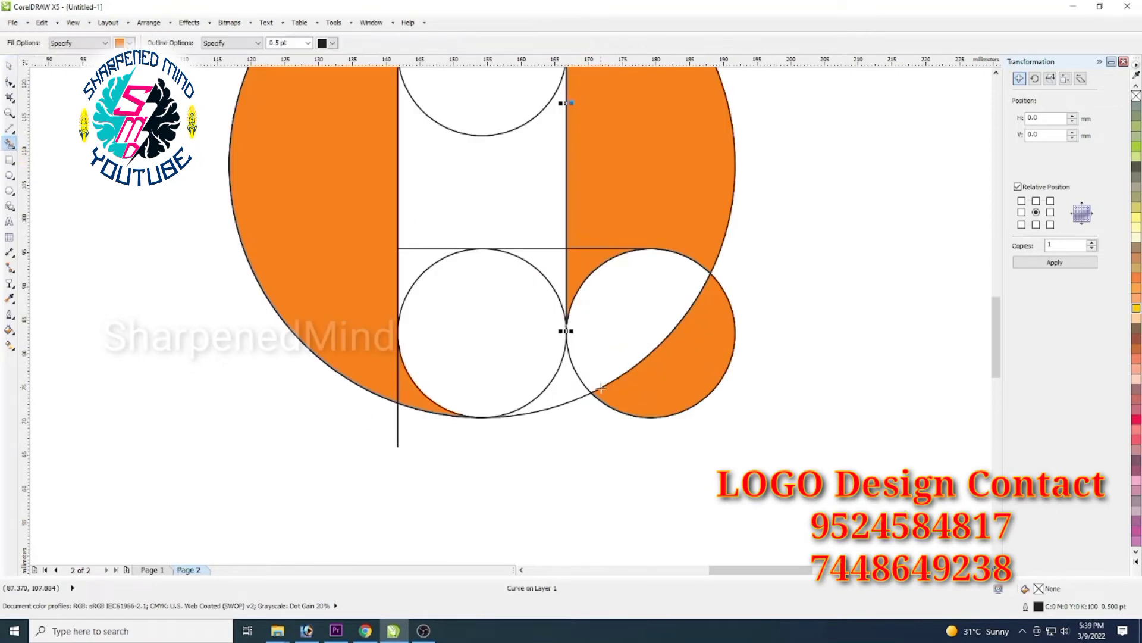
left_click(572, 392)
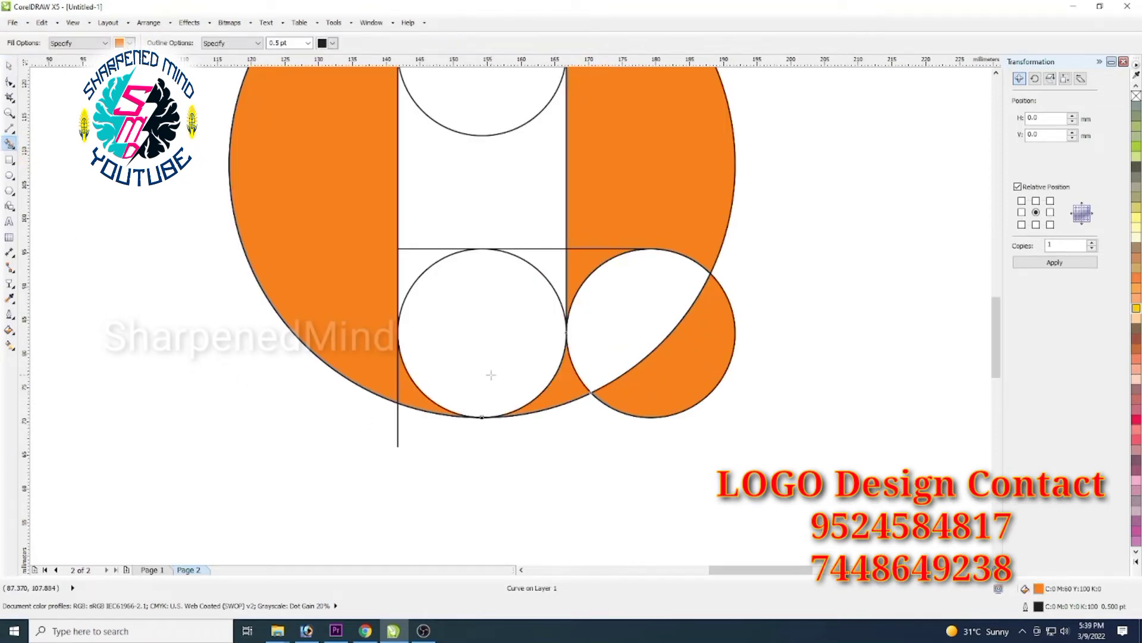
left_click(491, 375)
left_click(622, 355)
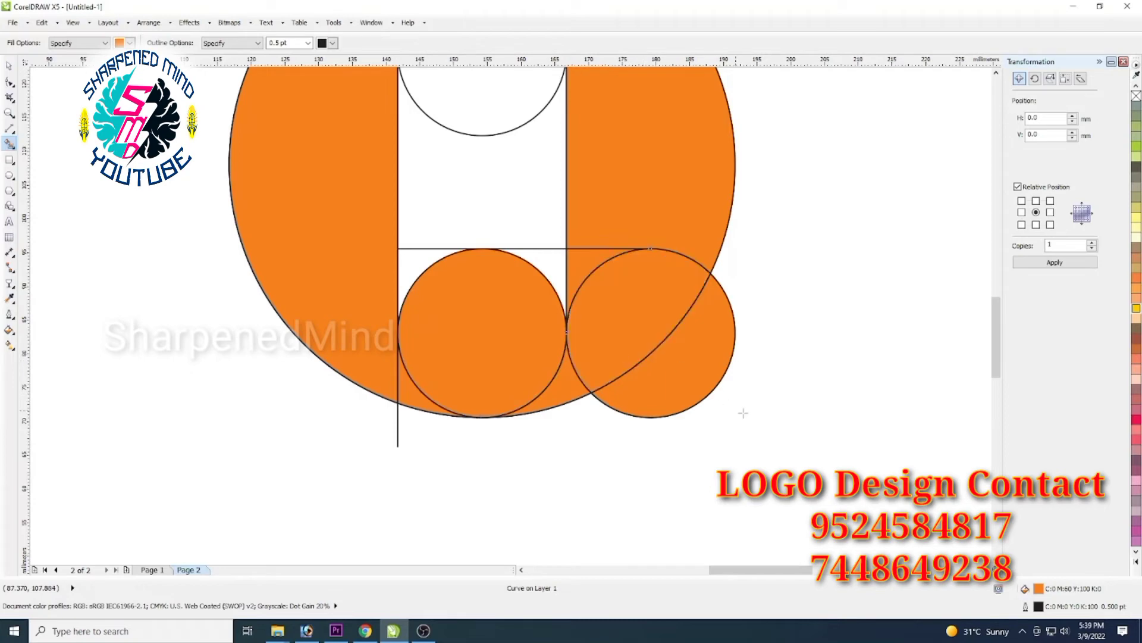
left_click(556, 266)
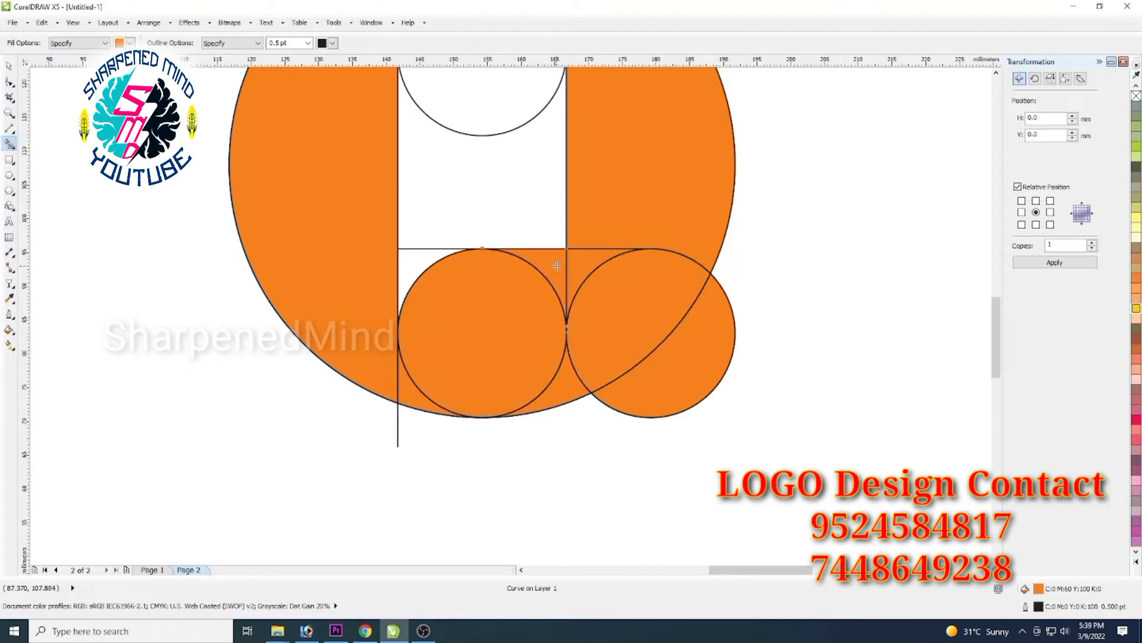
scroll(474, 371, "down", 2)
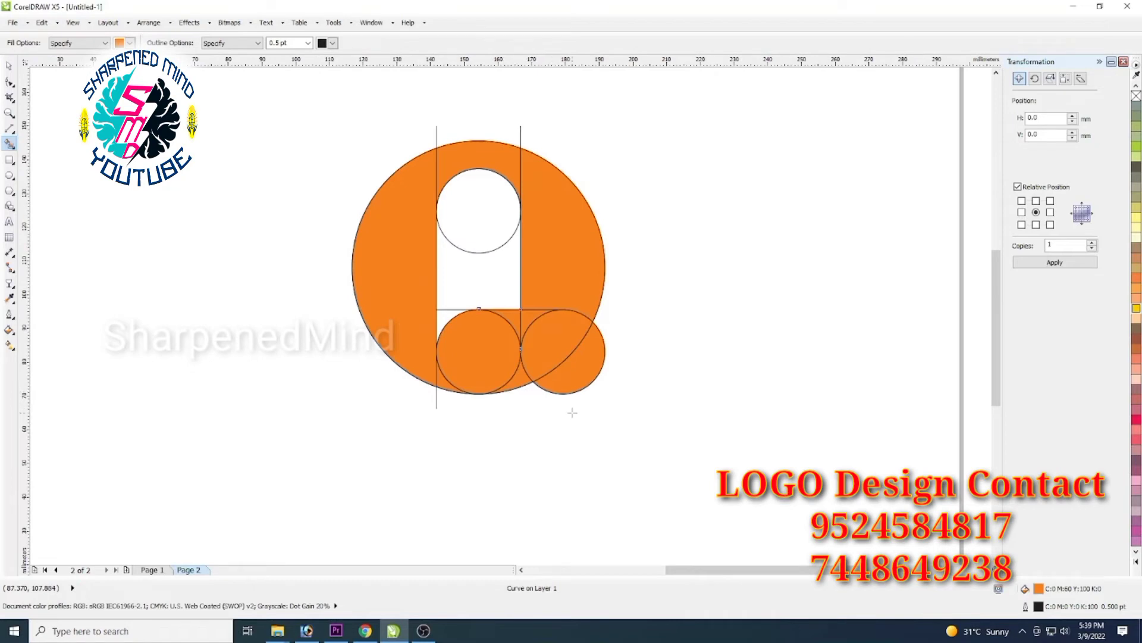
Step: Trim the right vertical line's upper end and both ends of the left vertical line back to the large circle's edge
left_click(9, 66)
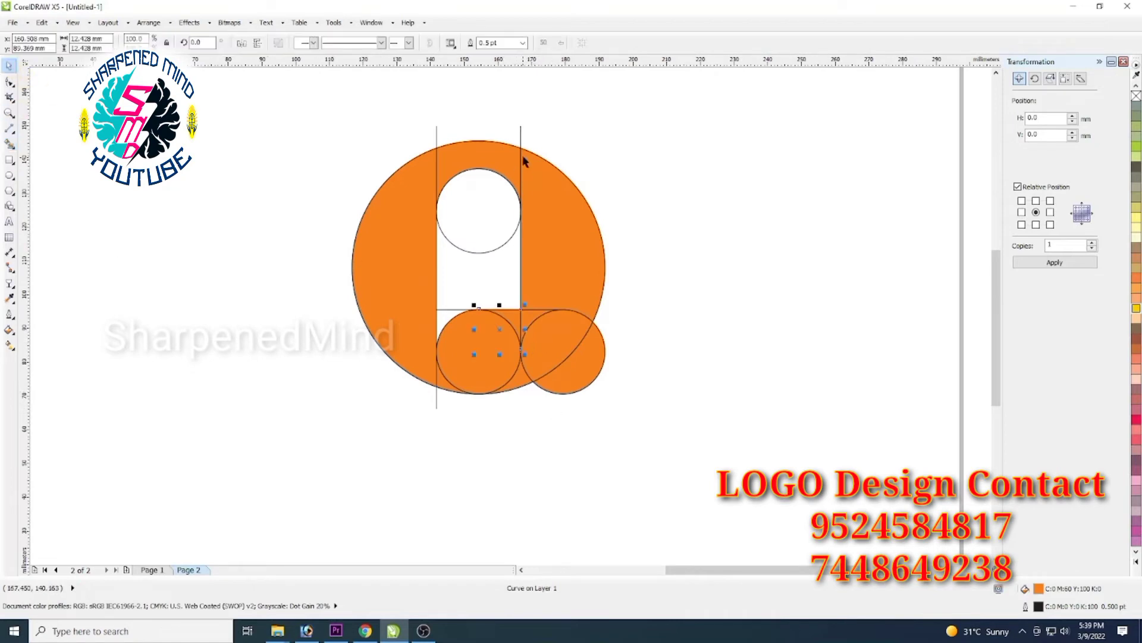
left_click(521, 134)
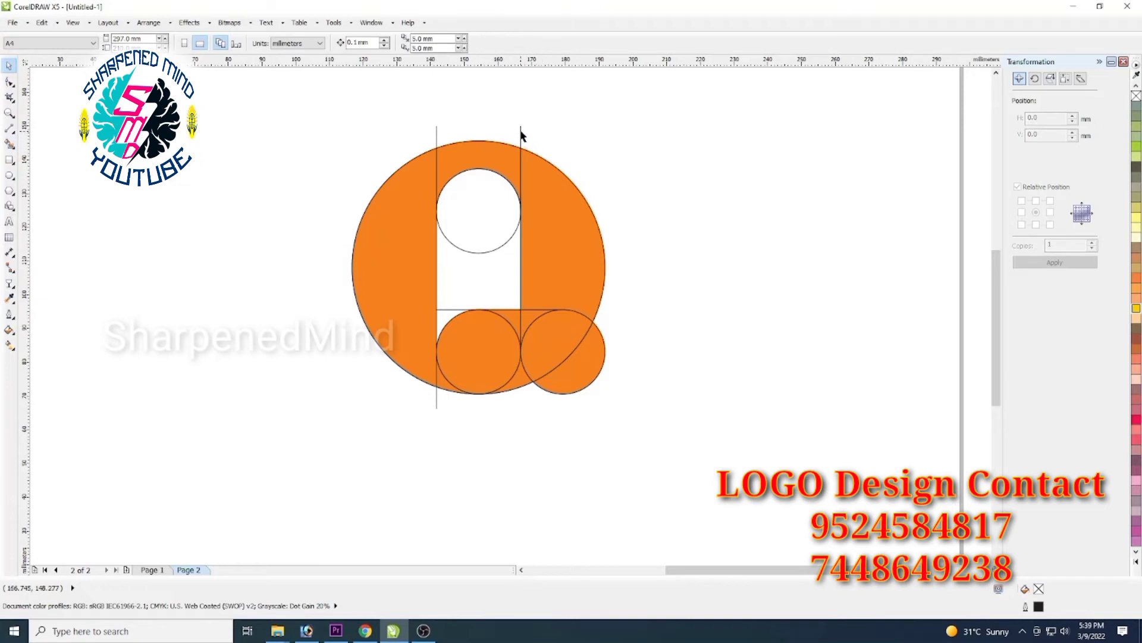
left_click(521, 135)
left_click(448, 243)
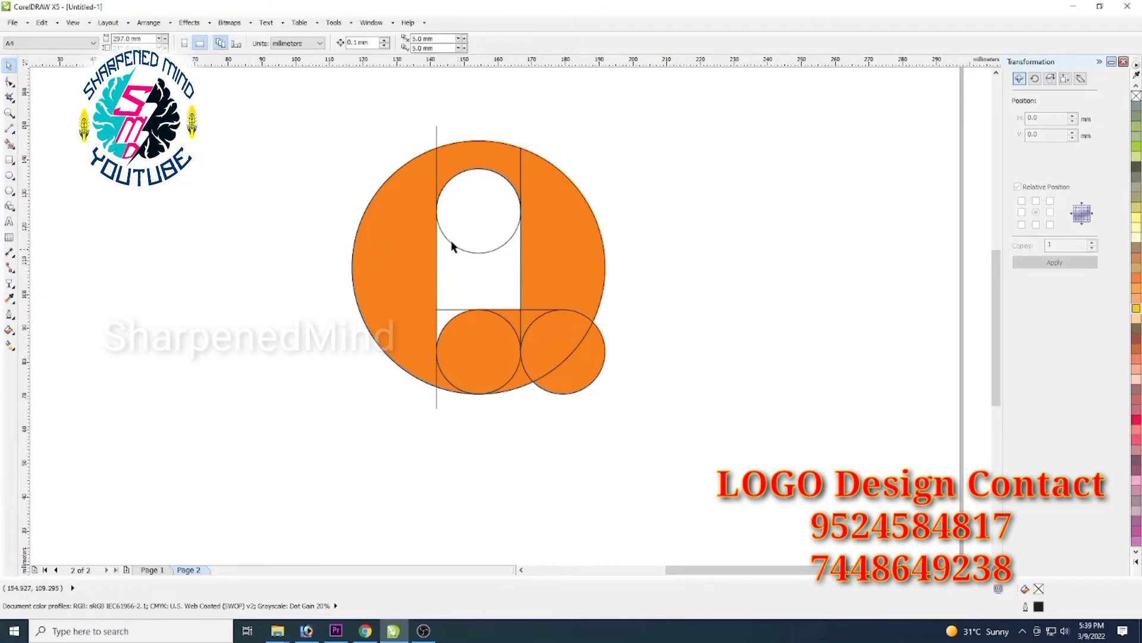
left_click(435, 126)
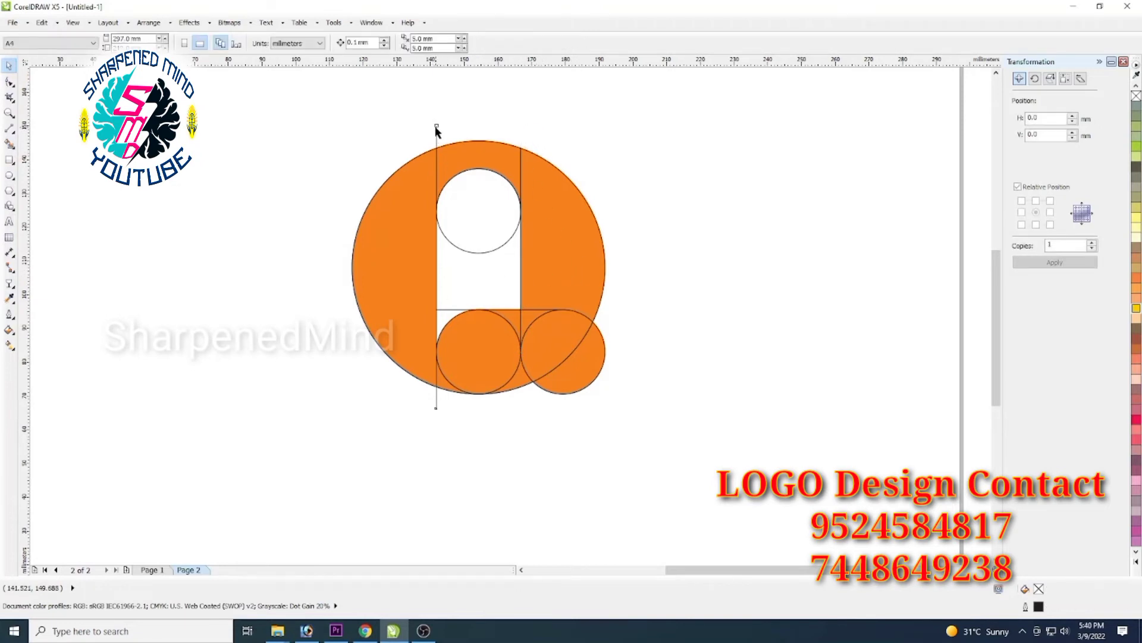
left_click(643, 398)
Step: Try to weld both parts of the lower-right small circle with the two corner pieces between the small circles in one operation
scroll(508, 337, "up", 2)
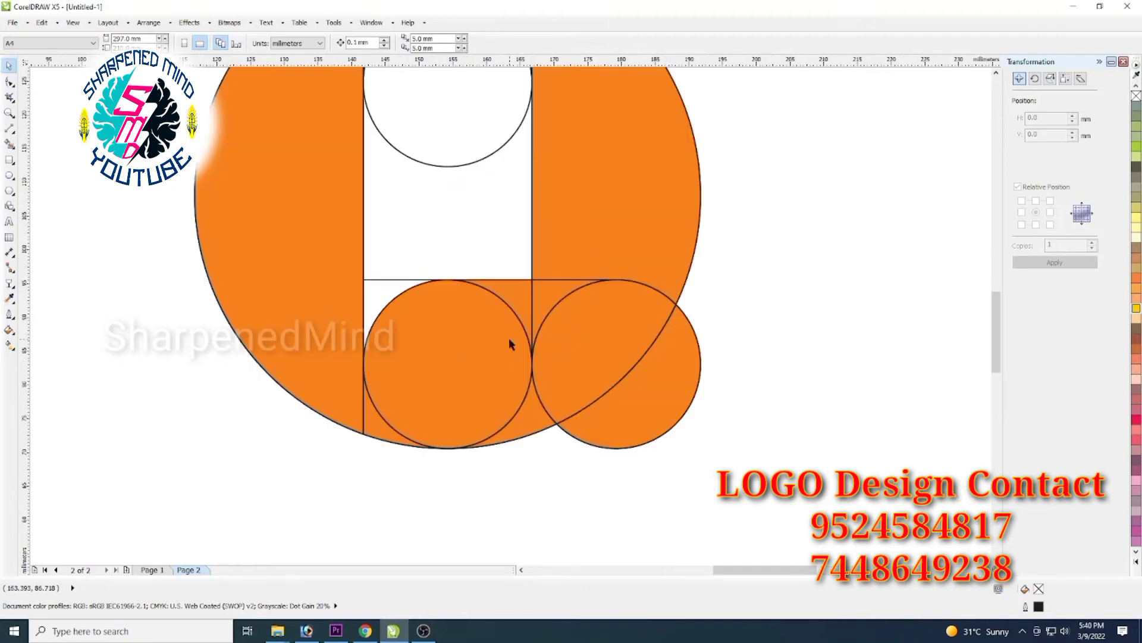
left_click(644, 394)
scroll(649, 381, "up", 2)
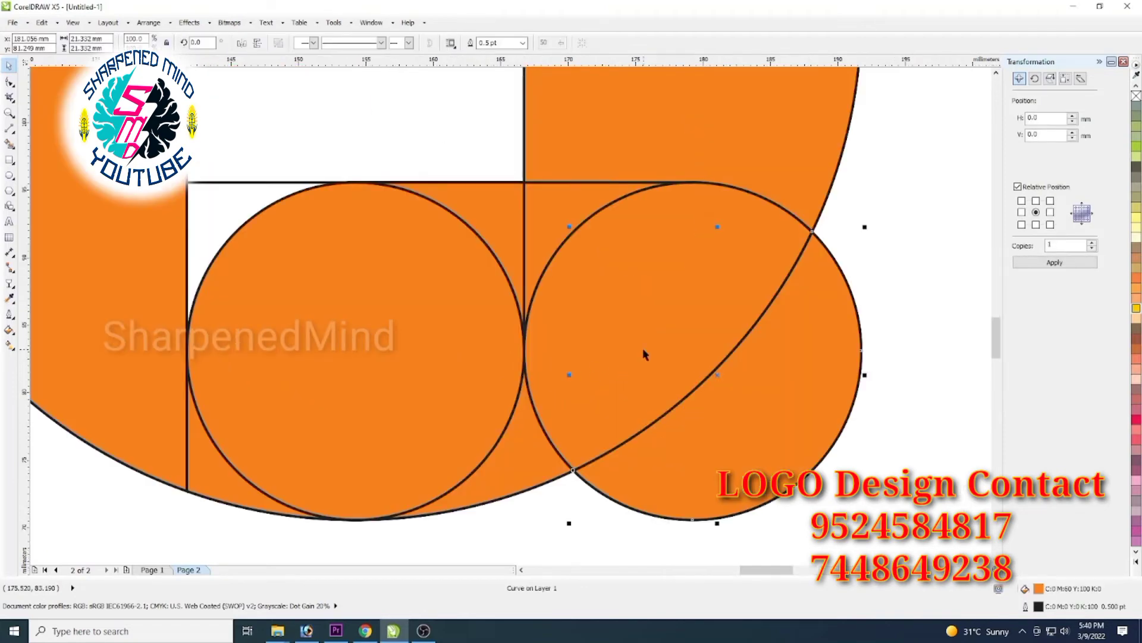
left_click(643, 349, "shift")
left_click(541, 217, "shift")
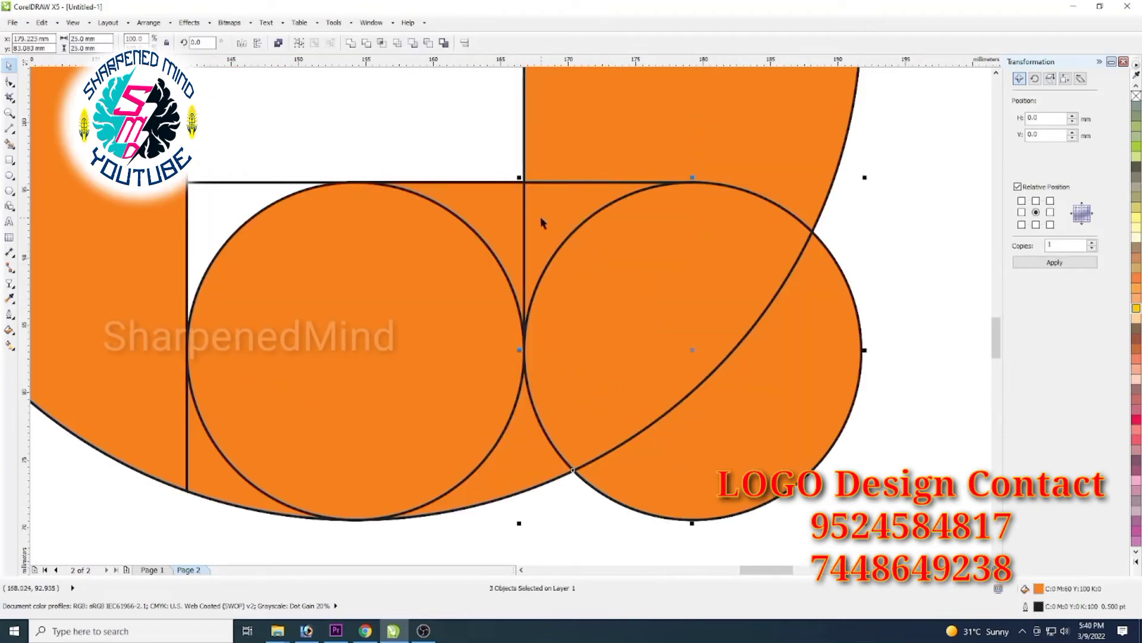
left_click(506, 217, "shift")
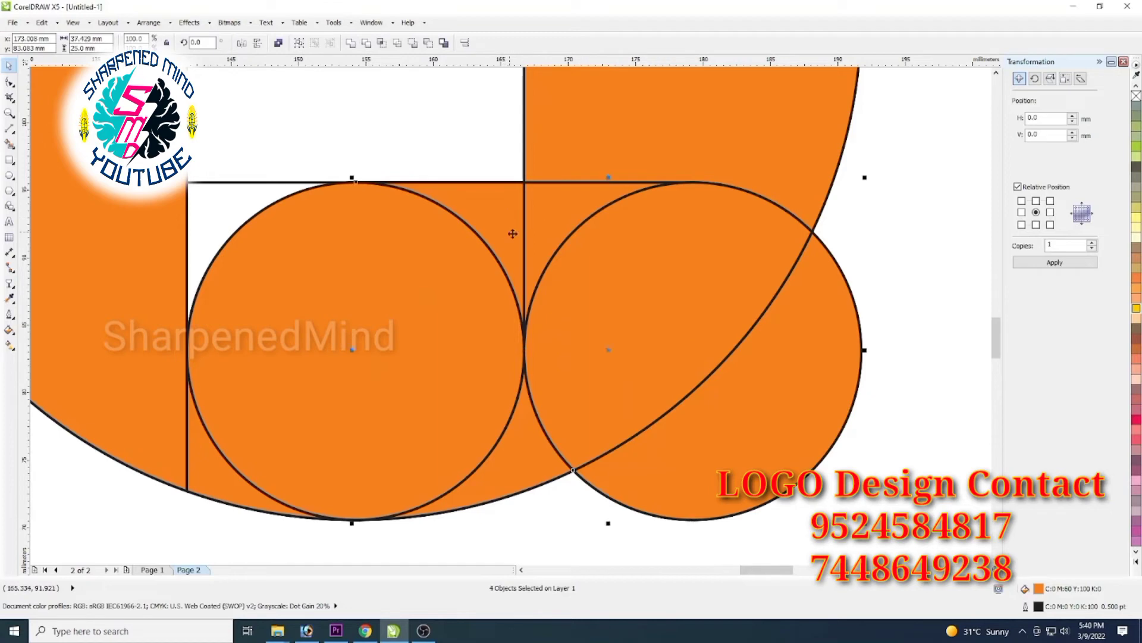
left_click(351, 43)
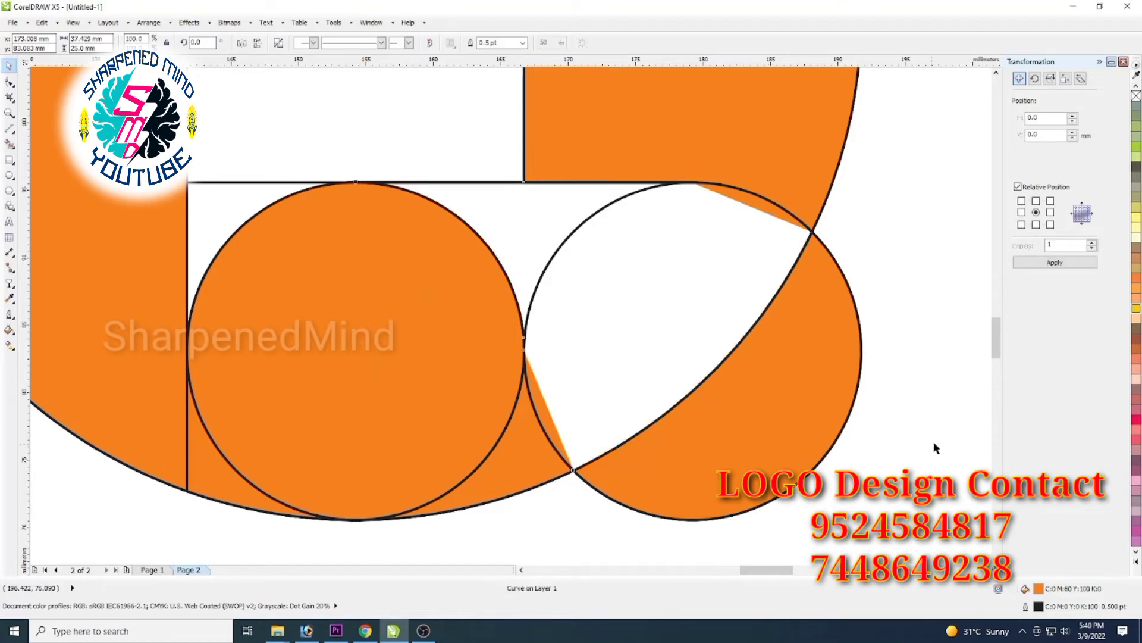
Step: Weld the two orange corner pieces on either side of the vertical line between the lower small circles
left_click(525, 199)
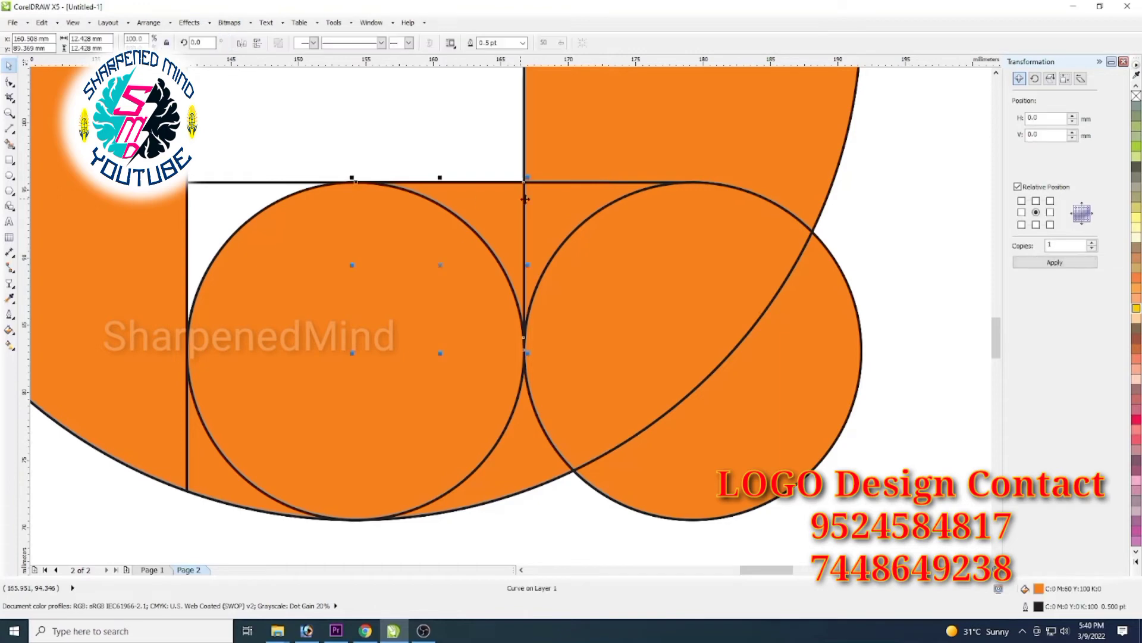
left_click(552, 198, "shift")
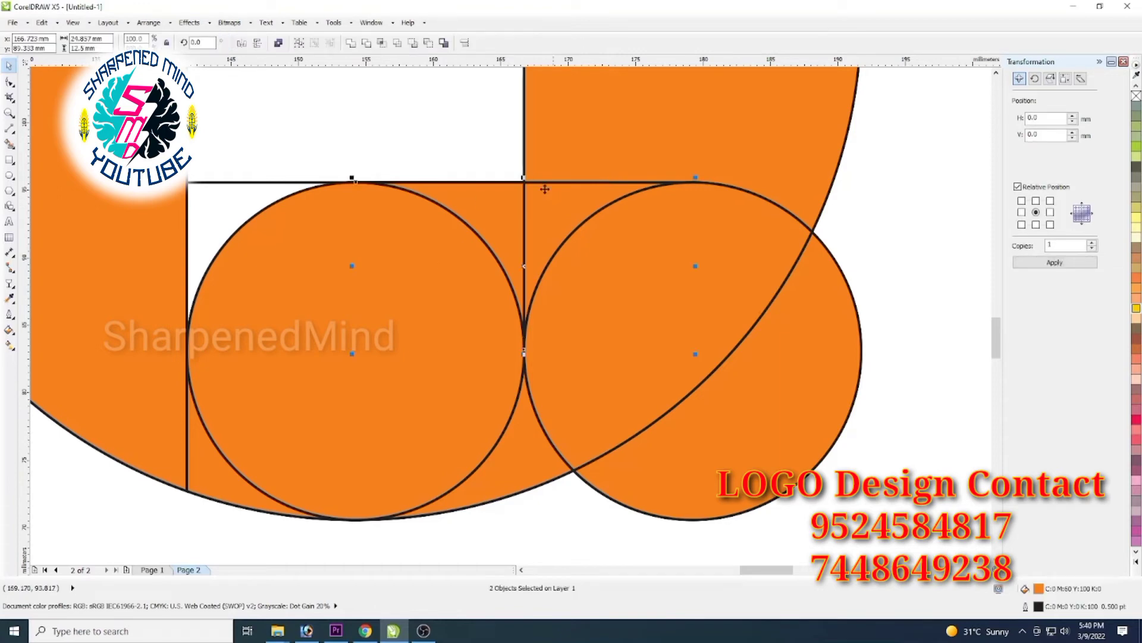
left_click(351, 45)
left_click(921, 309)
Step: Weld the inner and outer parts of the lower-right small circle into one shape
left_click(644, 311)
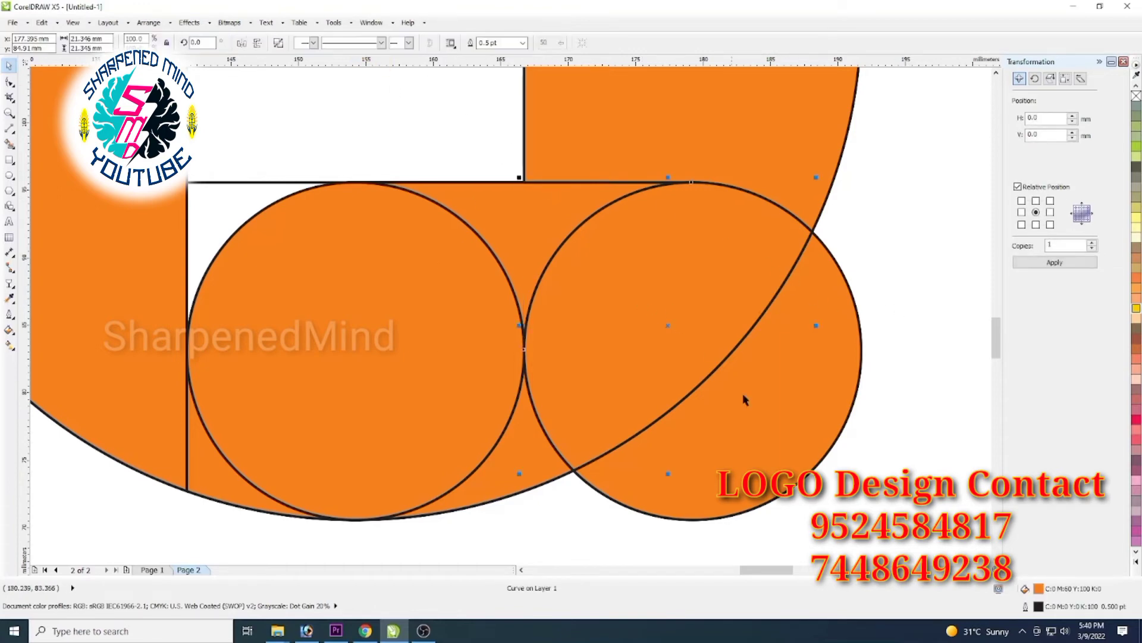
left_click(785, 455, "shift")
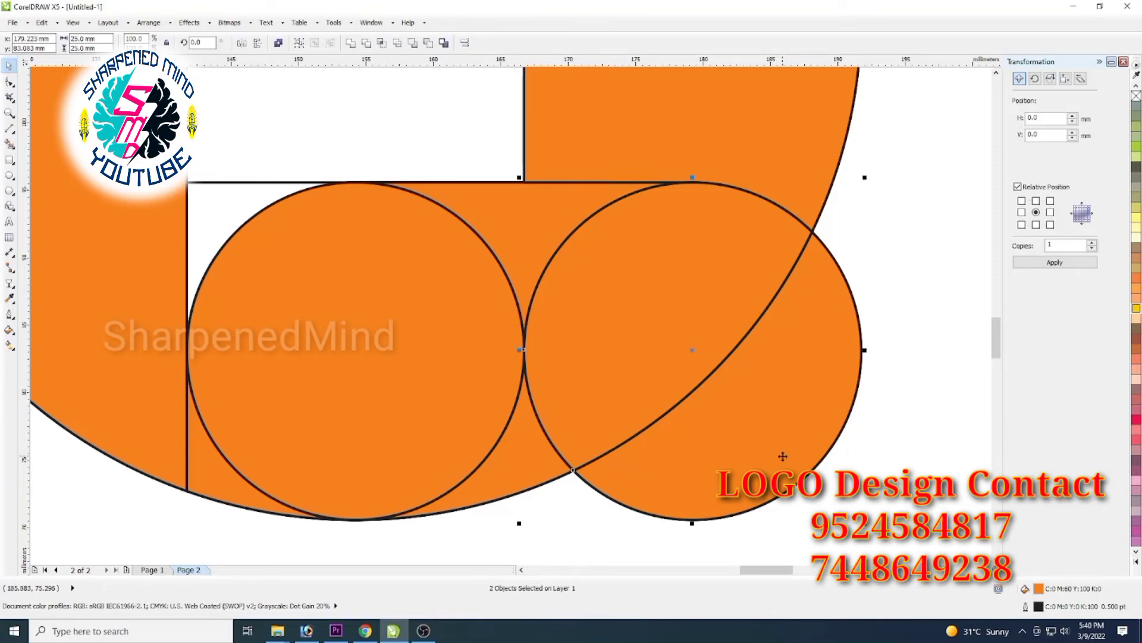
left_click(349, 45)
left_click(898, 329)
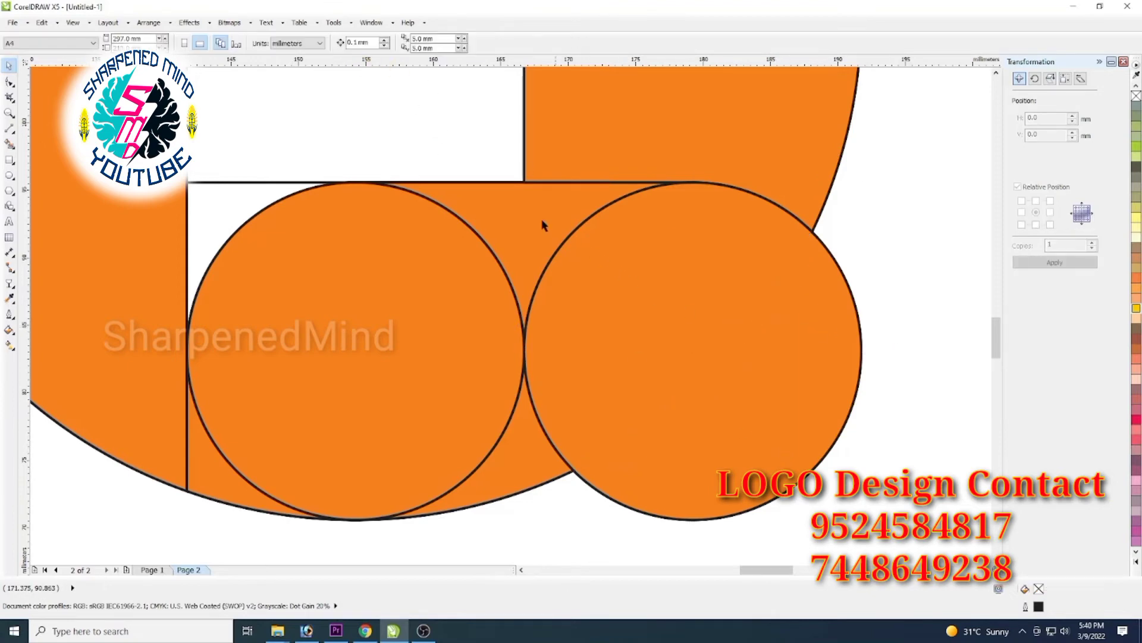
Step: Weld the lower-right small circle with the corner piece that joins it to the lower middle circle
left_click(658, 309)
left_click(666, 356, "shift")
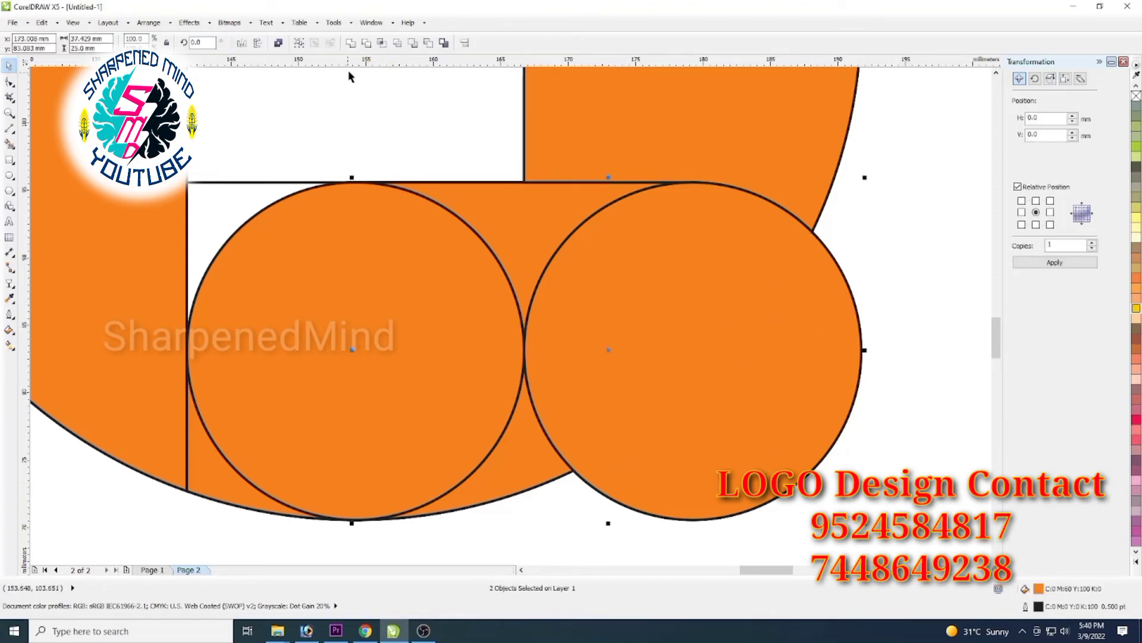
left_click(351, 44)
scroll(685, 219, "down", 3)
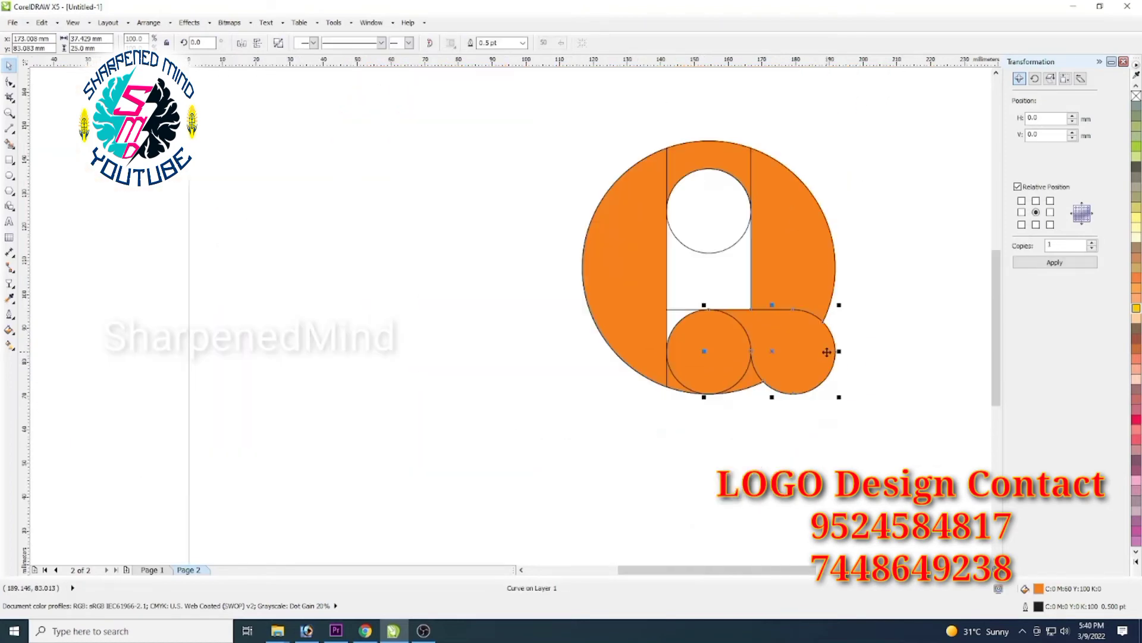
Step: Weld the lower middle small circle with the two orange corner pieces beneath it inside the large circle
left_click(921, 361)
scroll(716, 365, "up", 2)
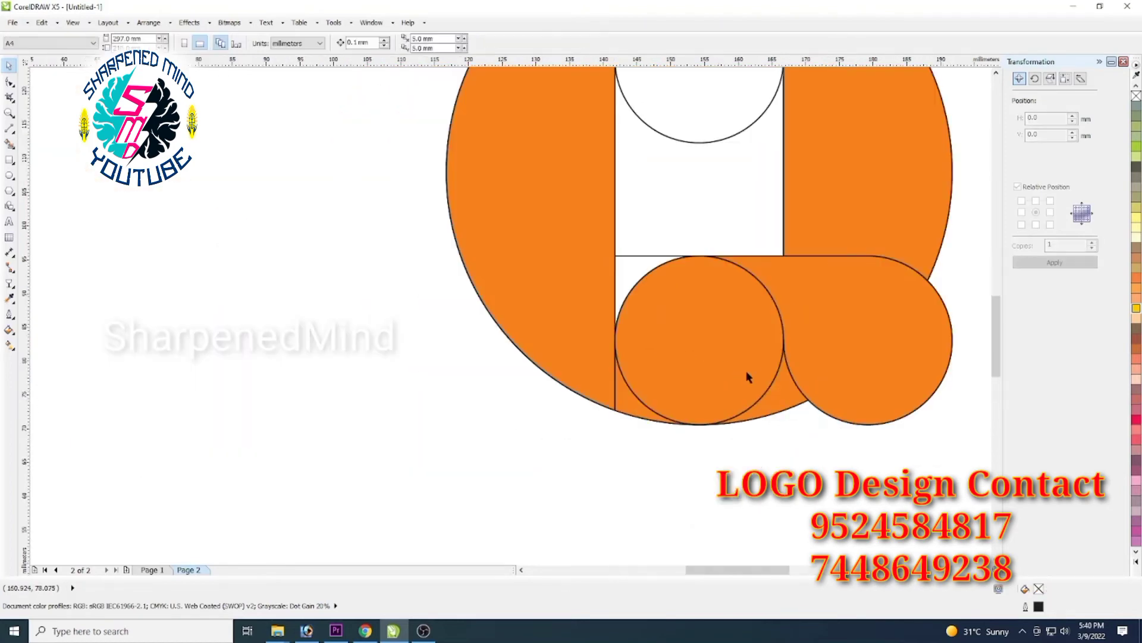
left_click(751, 373)
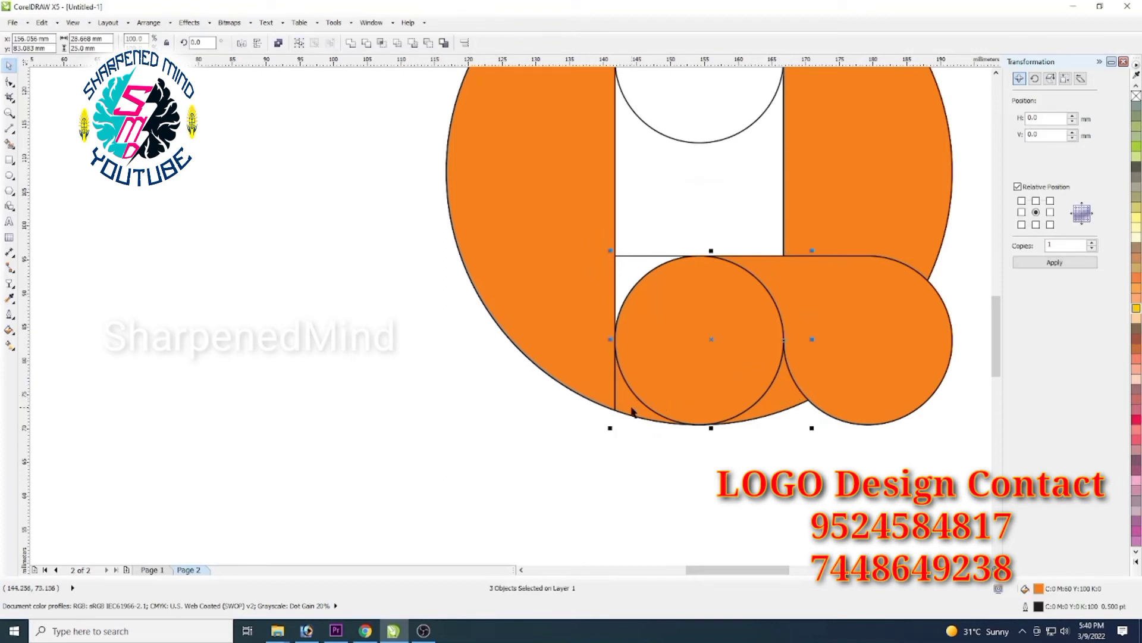
left_click(351, 43)
scroll(754, 371, "down", 2)
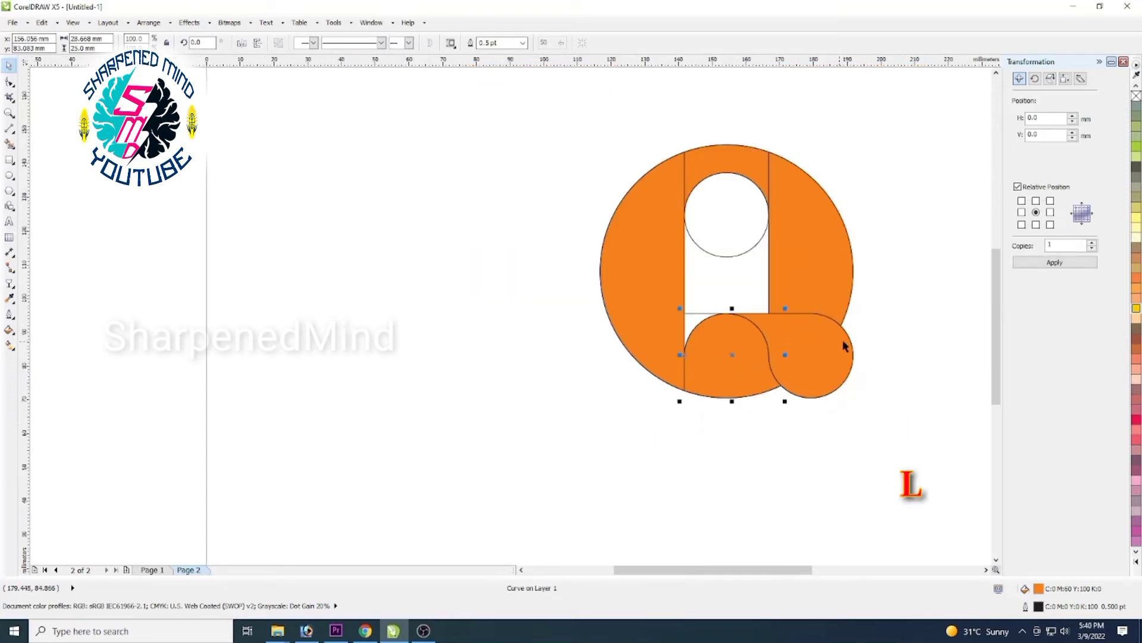
Step: Delete the unfilled upper small circle inside the large circle
scroll(988, 572, "right", 3)
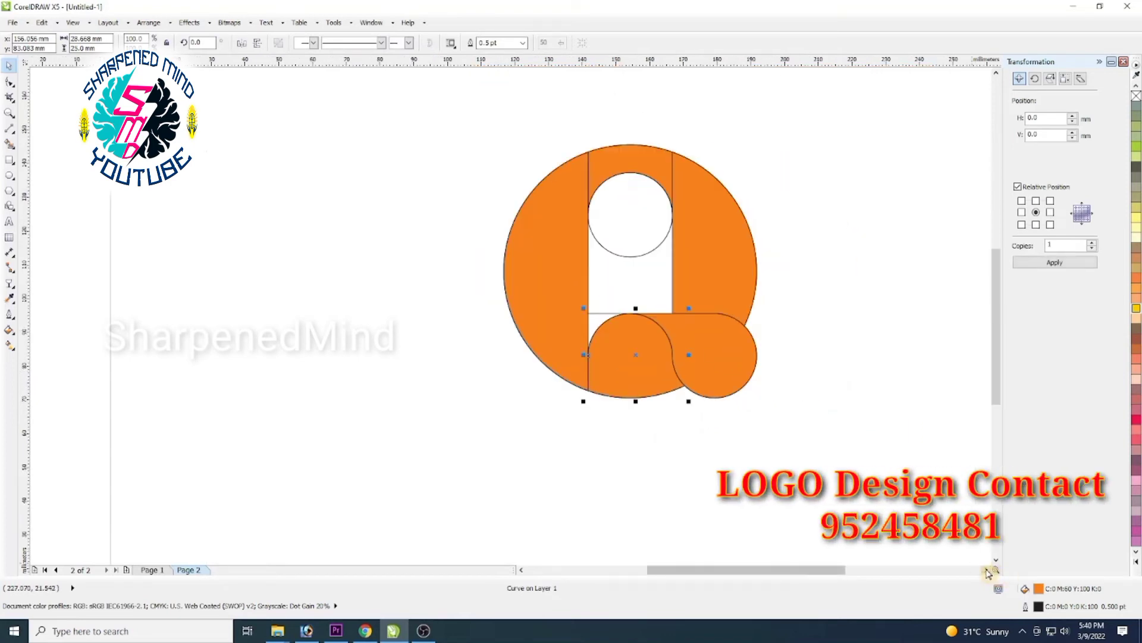
left_click(619, 235)
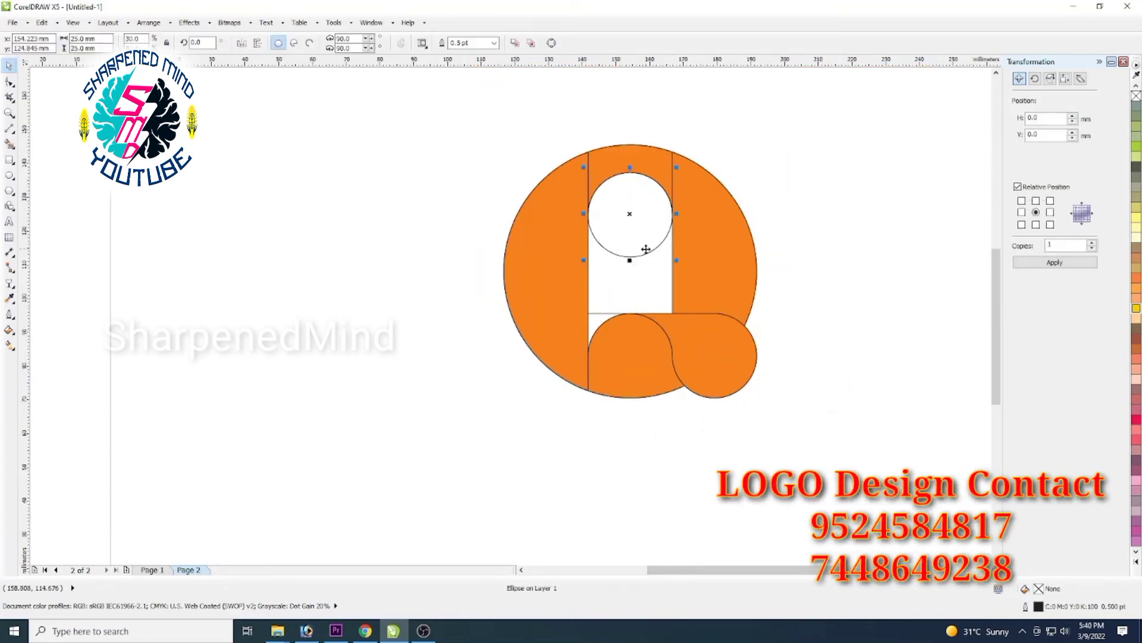
key("Delete")
Step: Weld the orange arch piece above the white opening with the large circle's right-hand segment
left_click(606, 162)
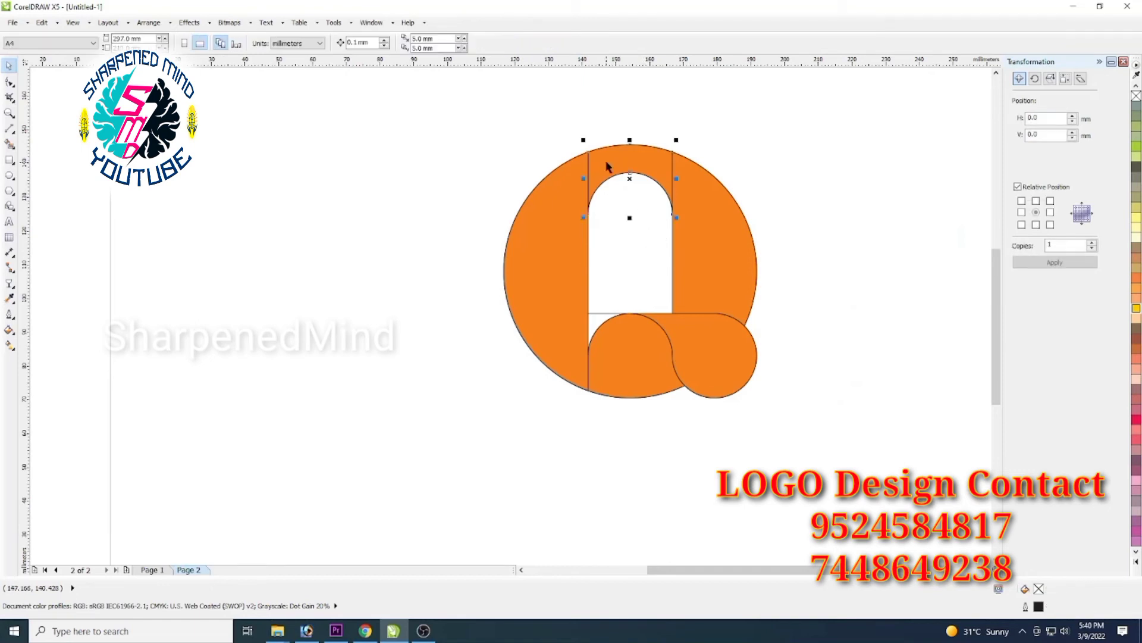
left_click(697, 214, "shift")
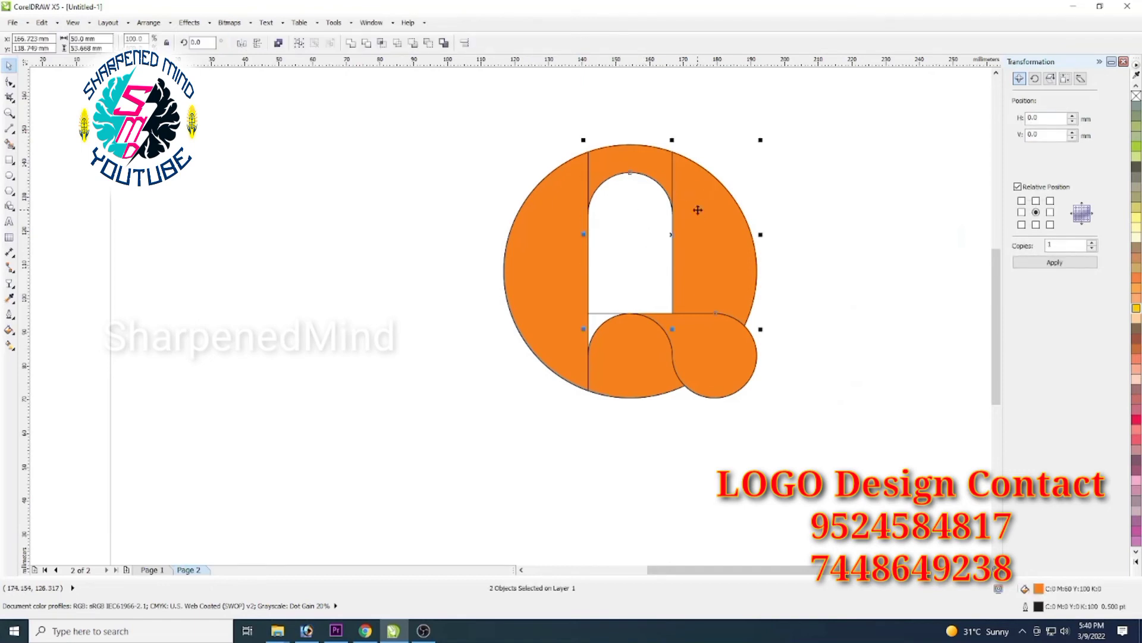
left_click(352, 45)
left_click(653, 215)
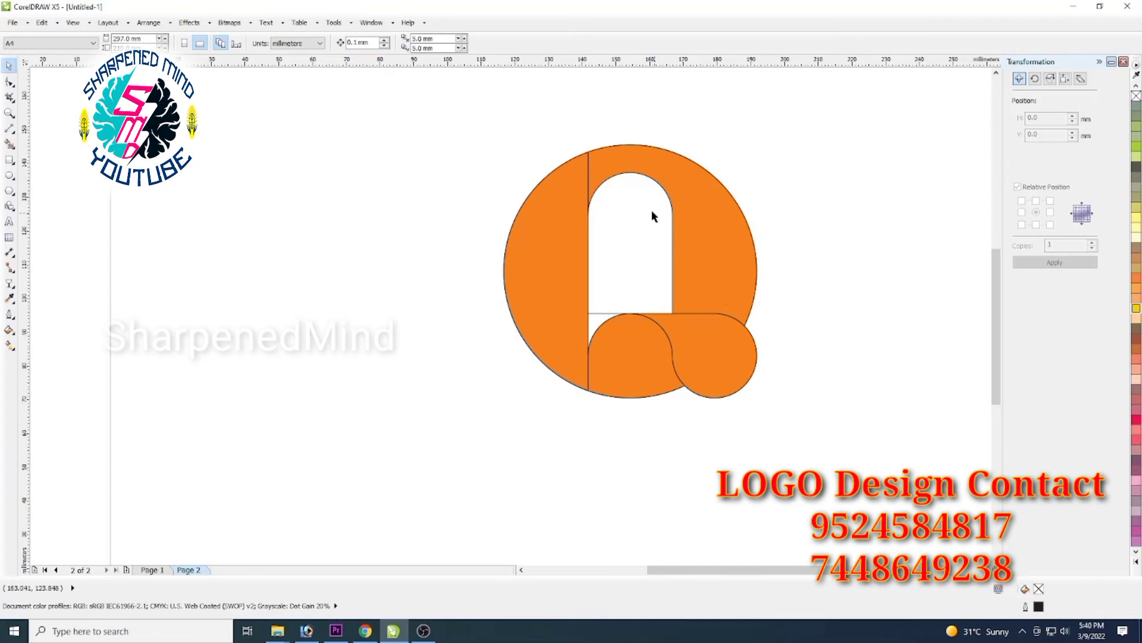
Step: Weld the joined arch and right-hand segment with the large circle's left-hand segment
left_click(617, 167)
left_click(563, 220, "shift")
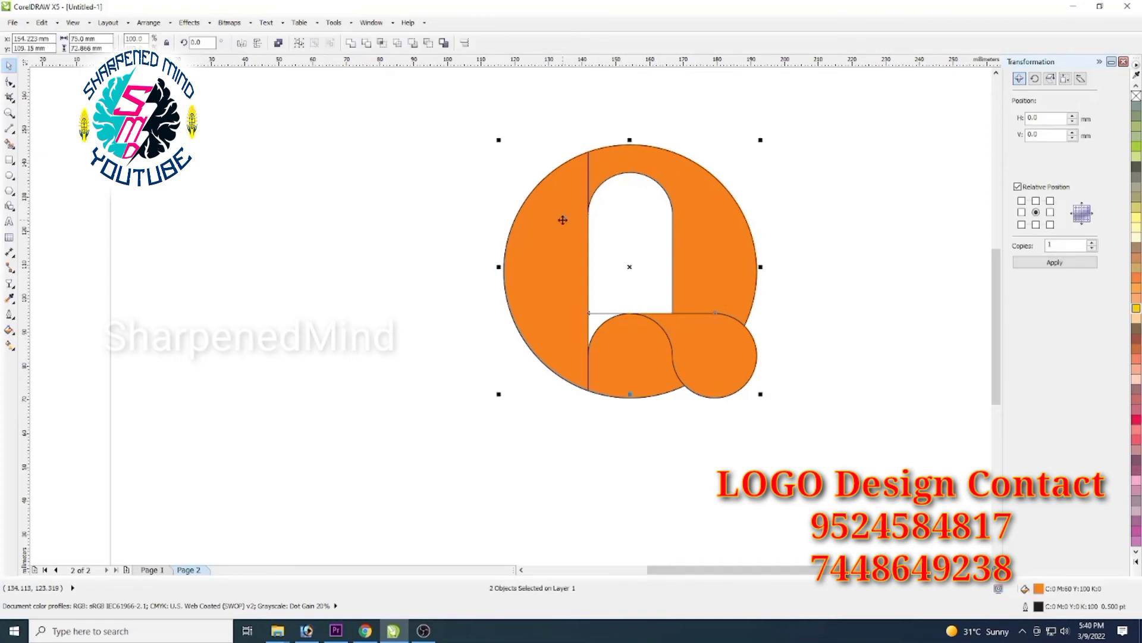
left_click(351, 43)
left_click(858, 322)
Step: Weld the large ring shape with the rounded piece at the bottom of the white opening
left_click(557, 362)
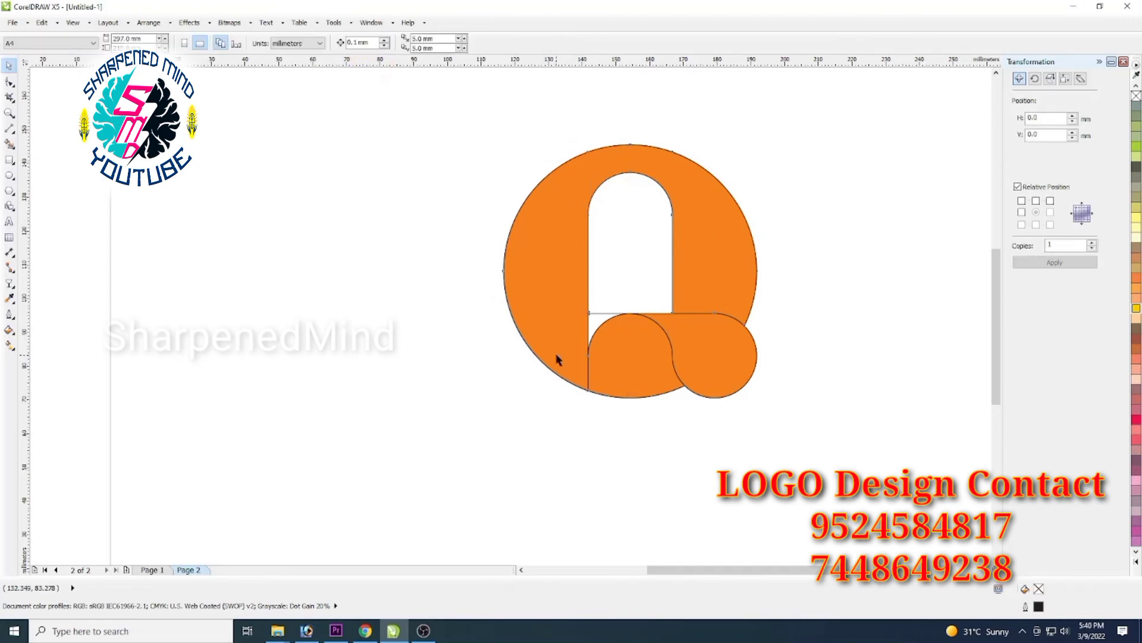
left_click(623, 373, "shift")
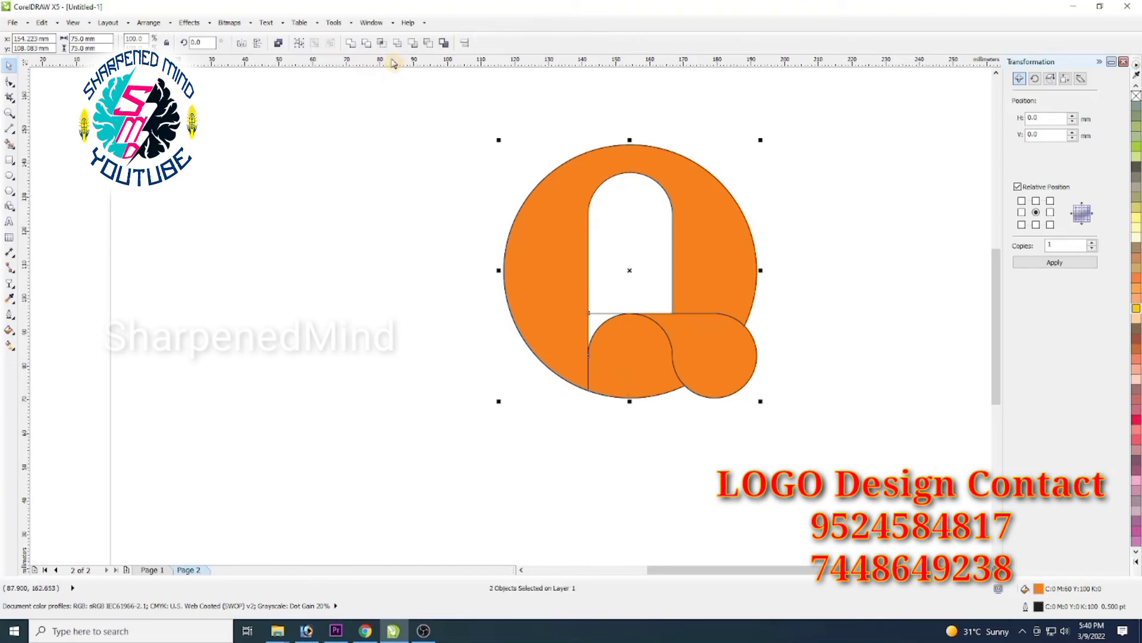
left_click(863, 361)
Step: Delete the horizontal guide line crossing the bottom of the white opening
left_click(593, 315)
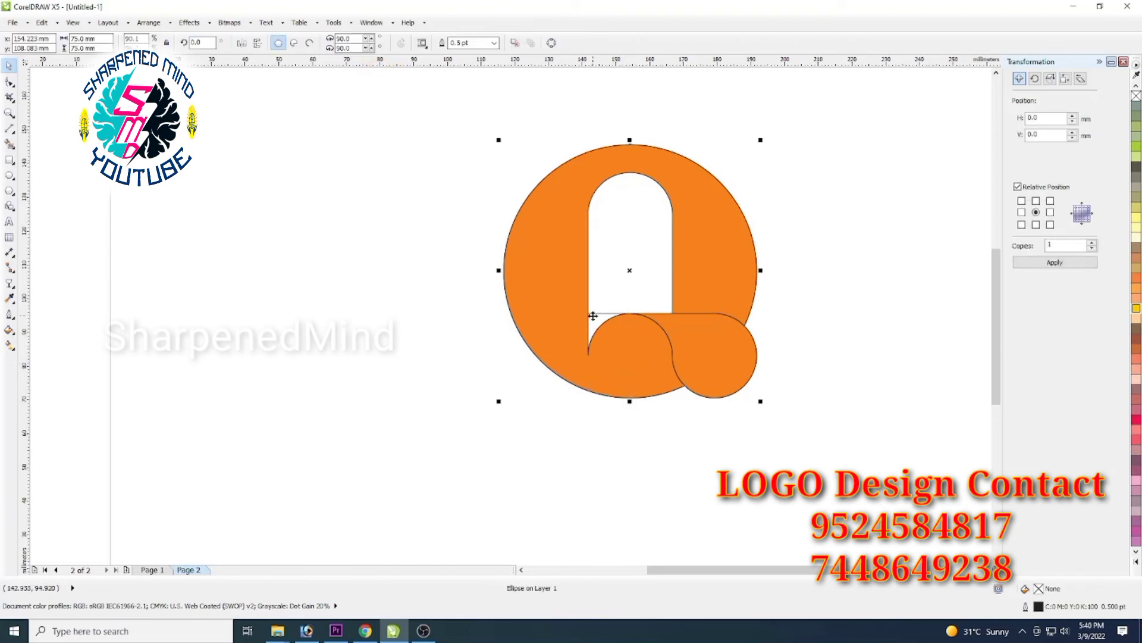
left_click(619, 313)
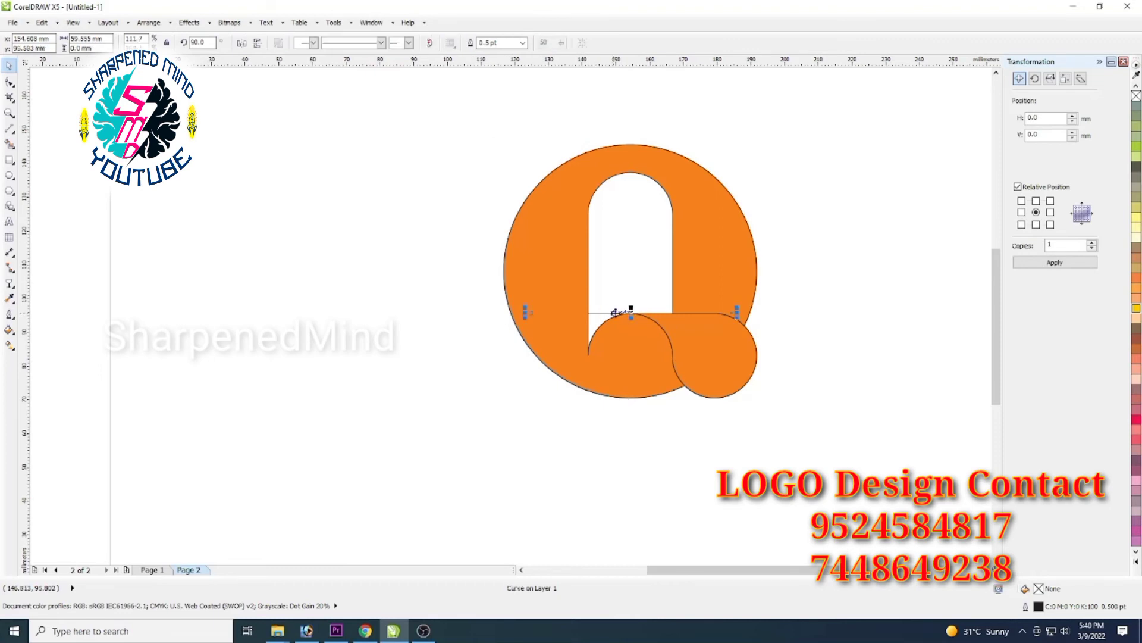
left_click(760, 331)
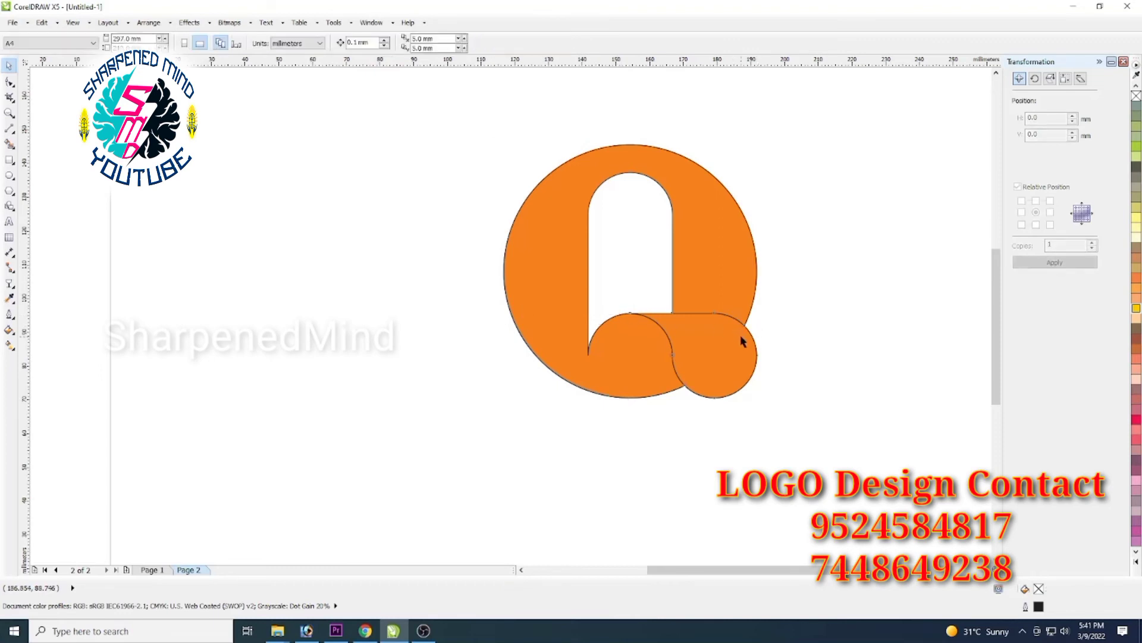
Step: Fill the welded main body of the letter shape with black
left_click(740, 337)
scroll(791, 358, "up", 2)
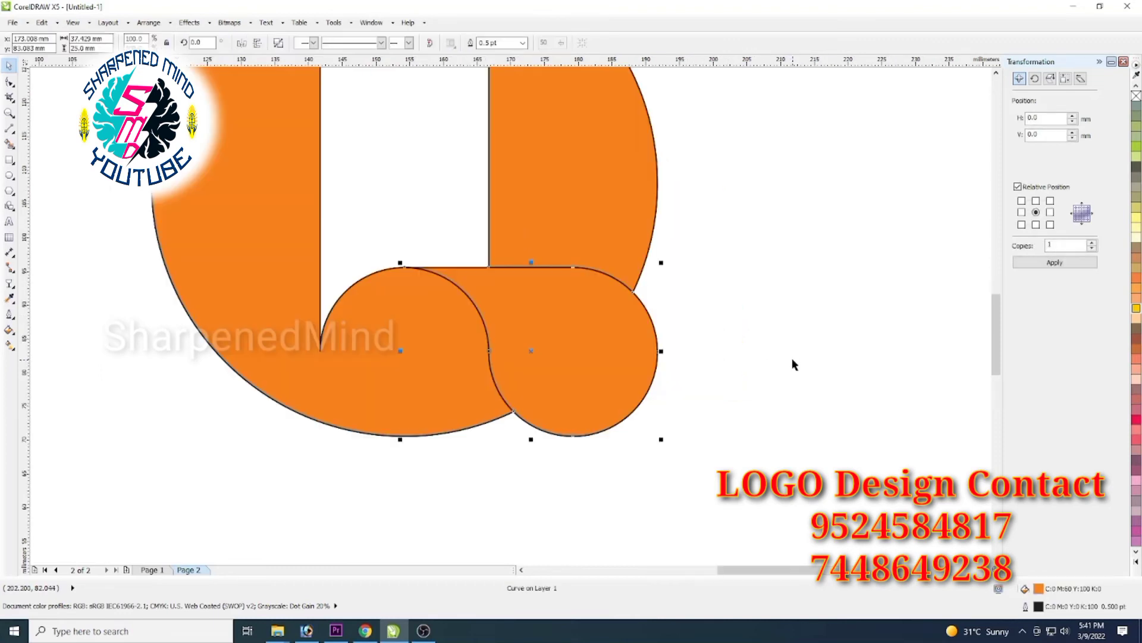
left_click(612, 224)
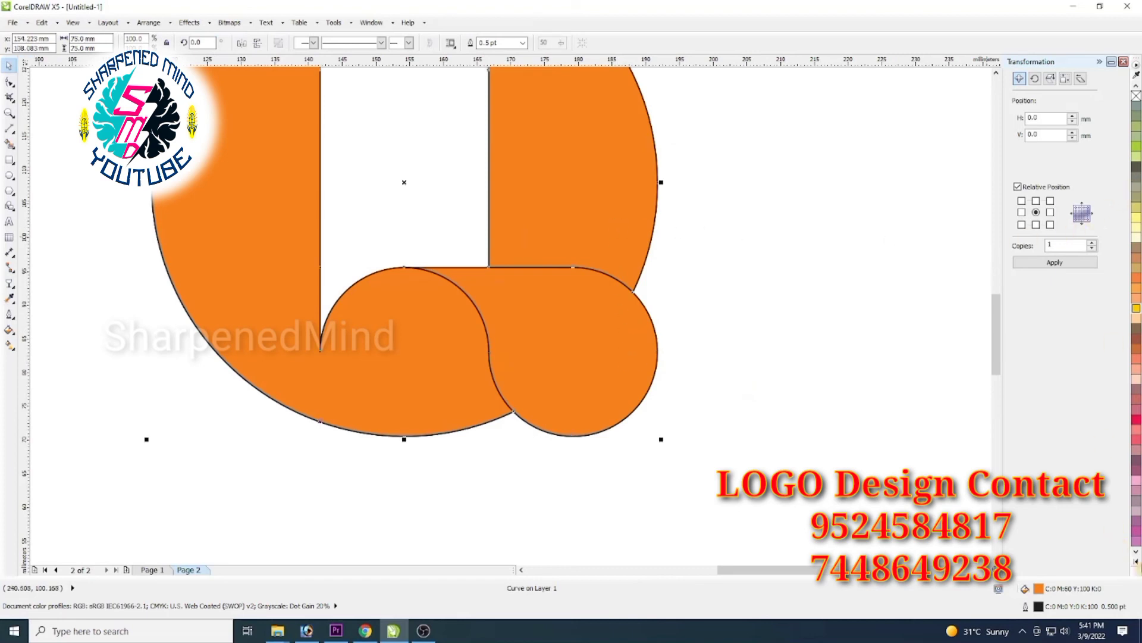
left_click(1136, 562)
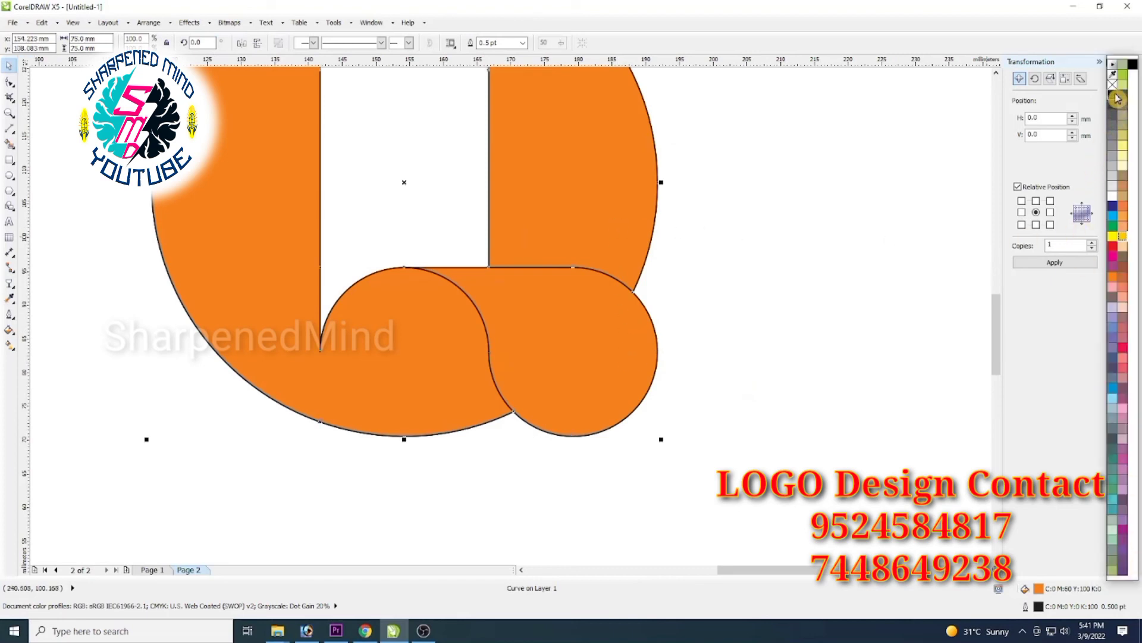
left_click(1115, 101)
left_click(791, 349)
scroll(562, 380, "down", 2)
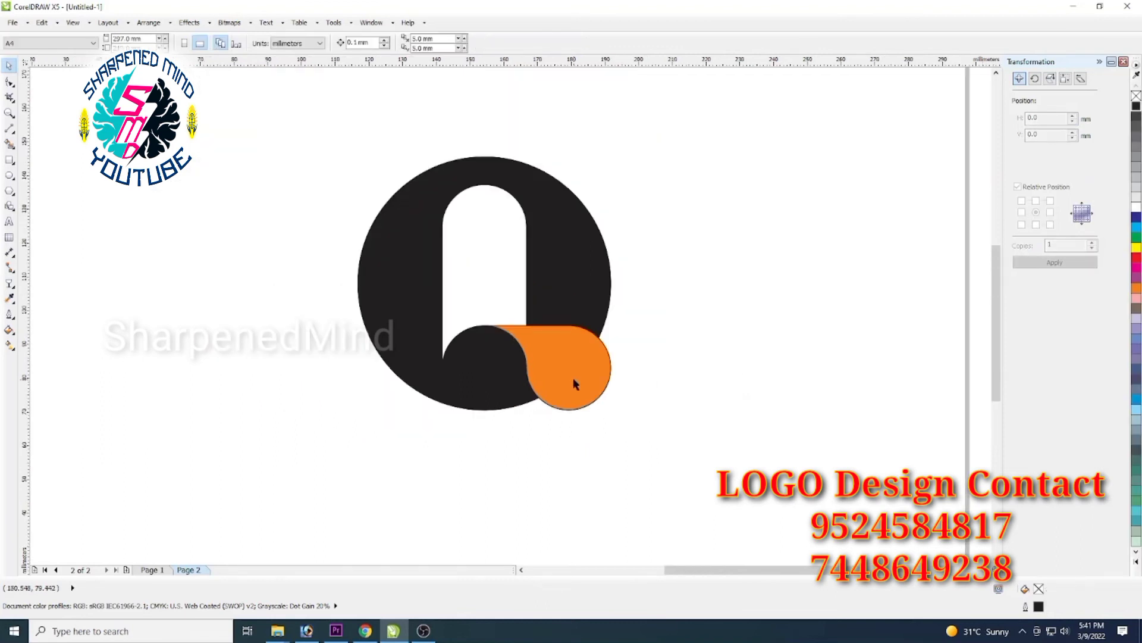
Step: Fill the main body of the logo with bright blue and its lower-right tail with dark blue (C100 M100 Y0 K0)
left_click(573, 377)
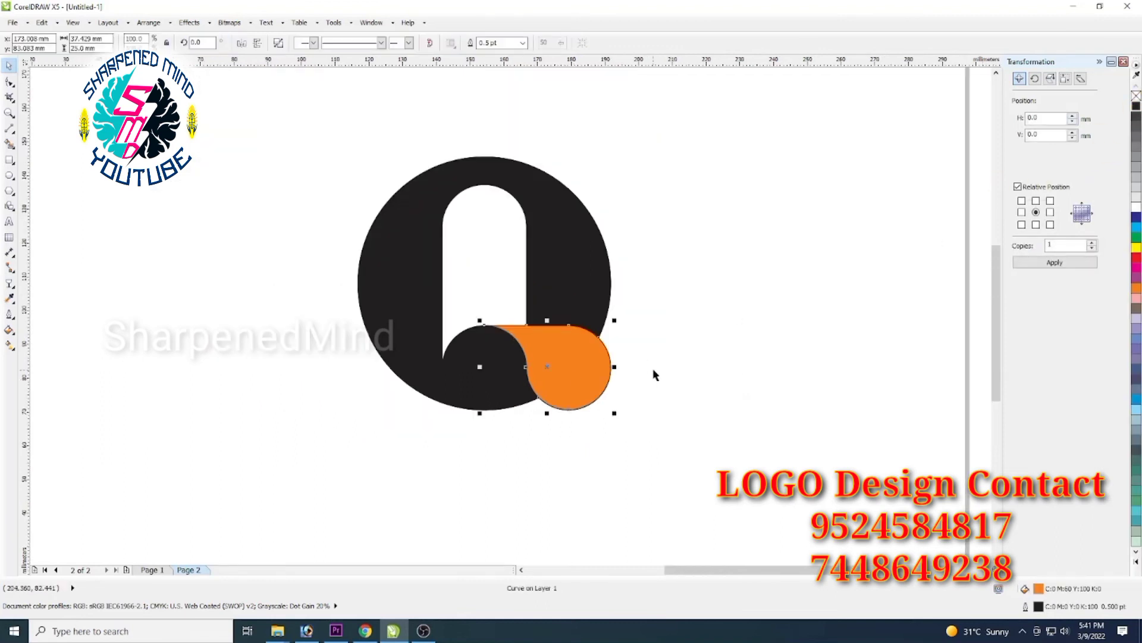
left_click(578, 277)
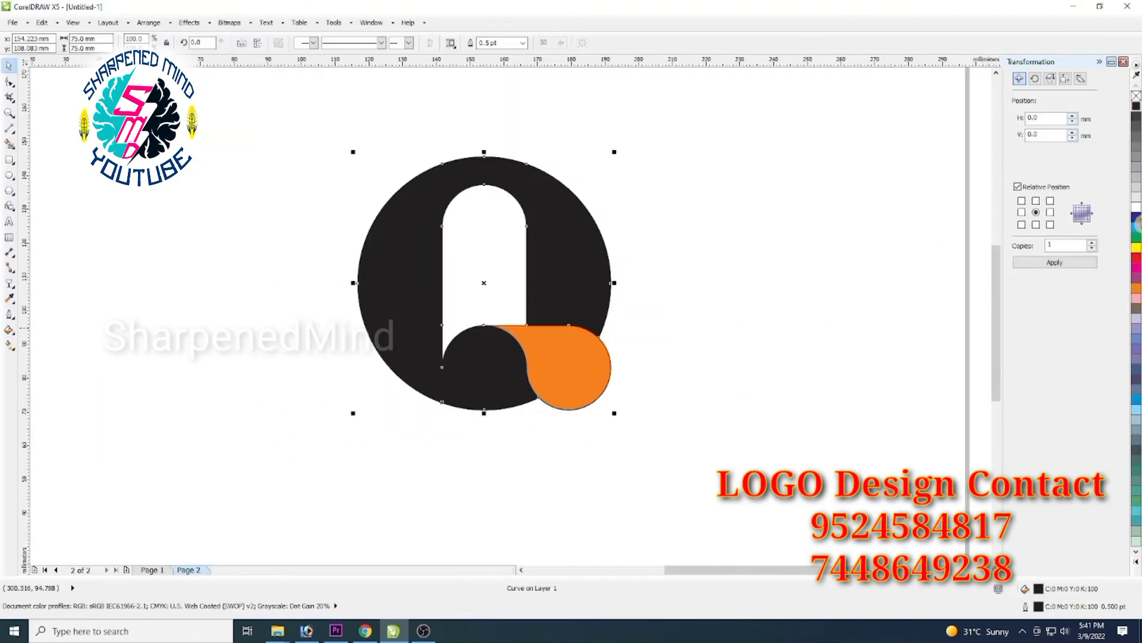
left_click(1136, 400)
left_click(588, 397)
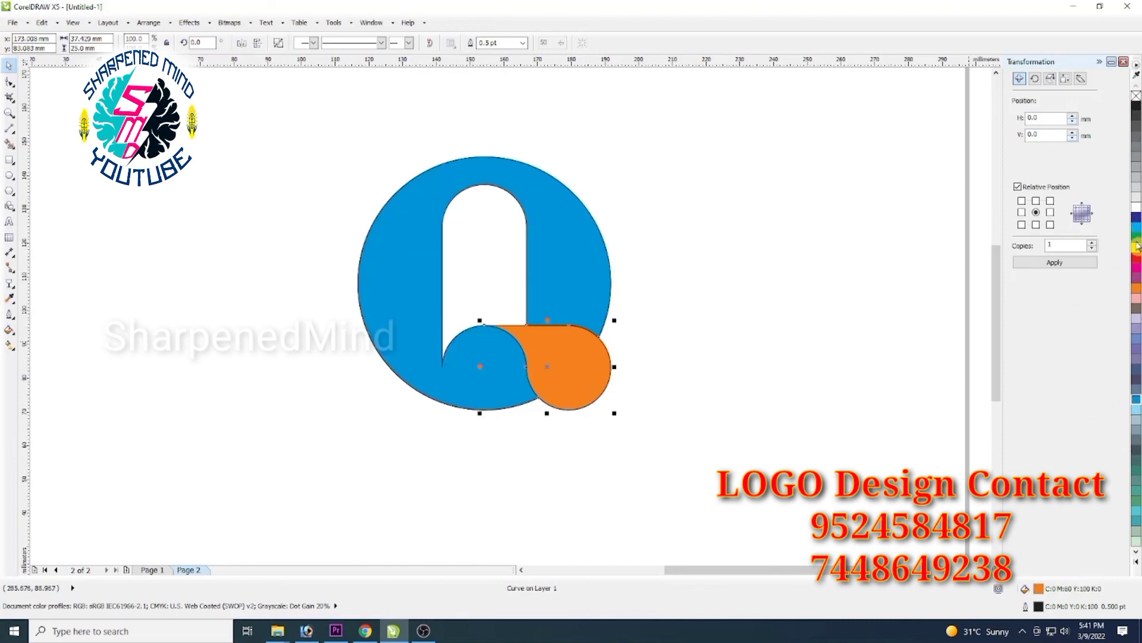
left_click(1136, 217)
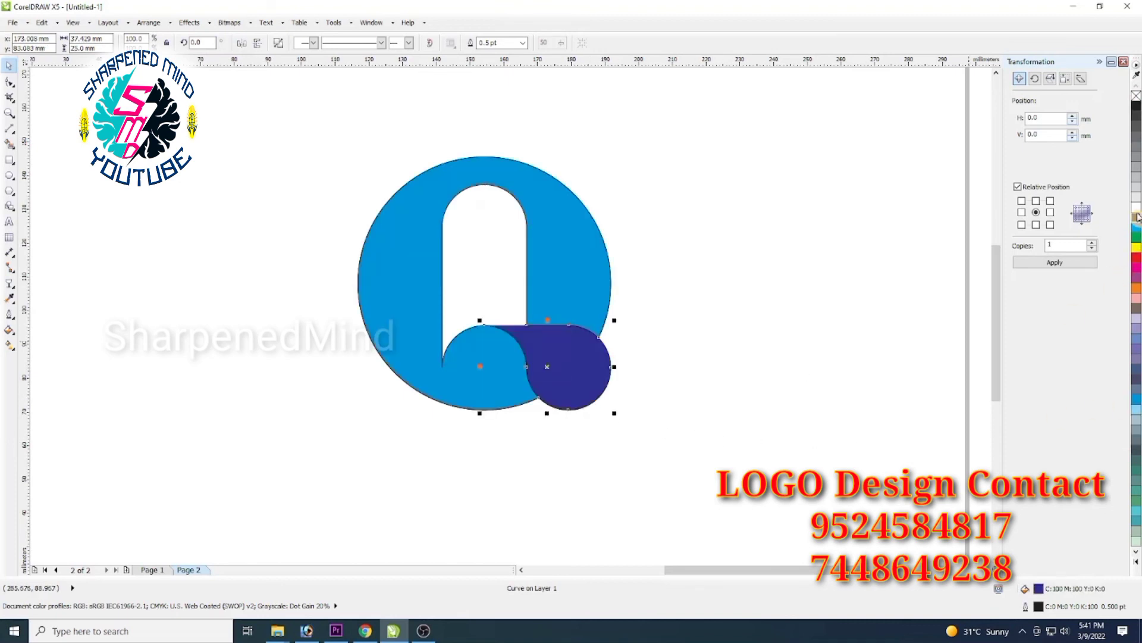
left_click(790, 420)
Step: Remove the outline from all objects of the logo
left_click_drag(317, 126, 751, 465)
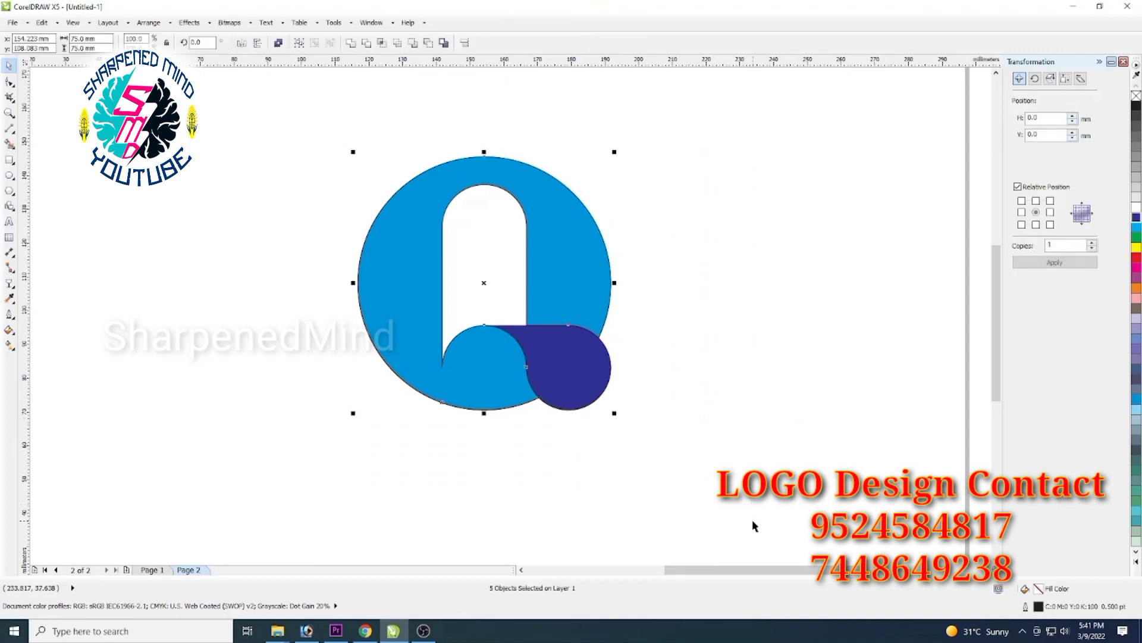
right_click(1137, 97)
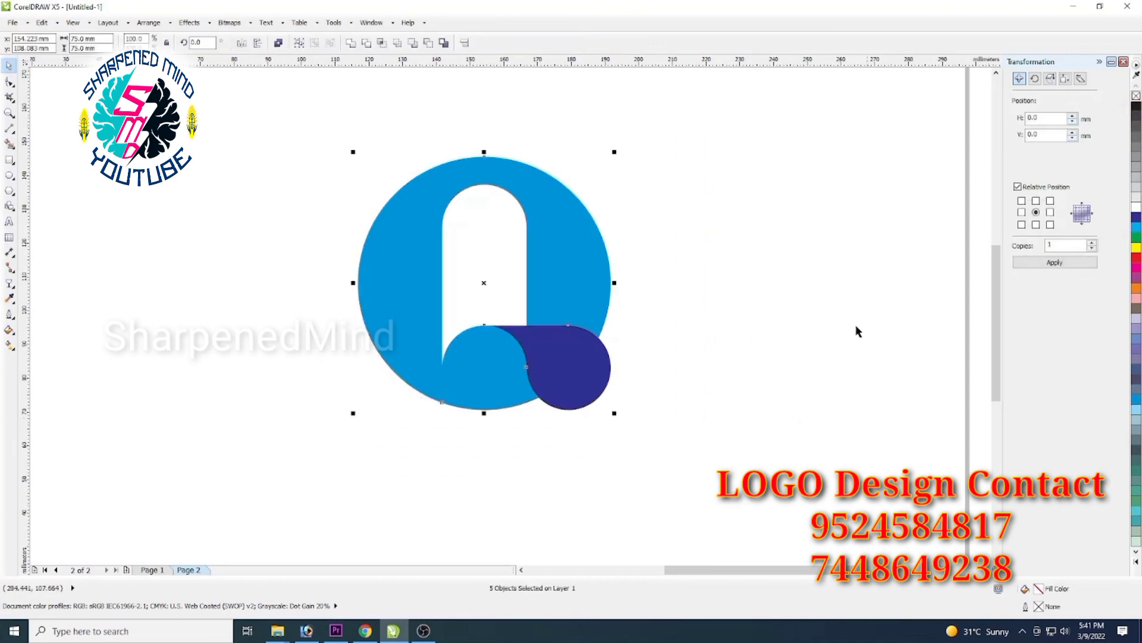
left_click(696, 456)
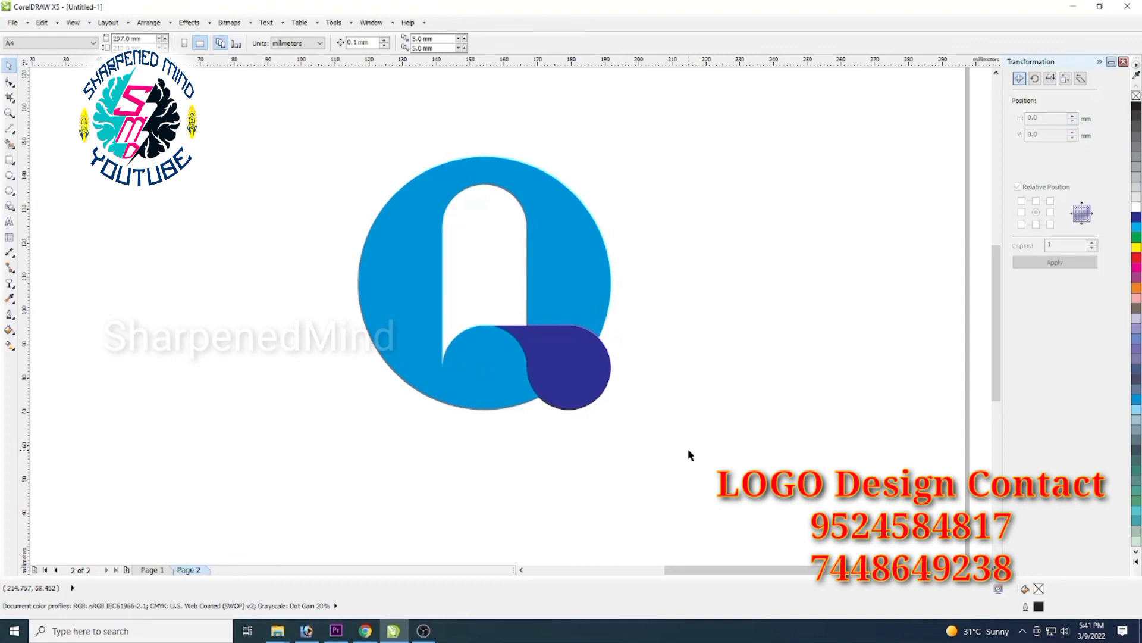
scroll(551, 445, "down", 2)
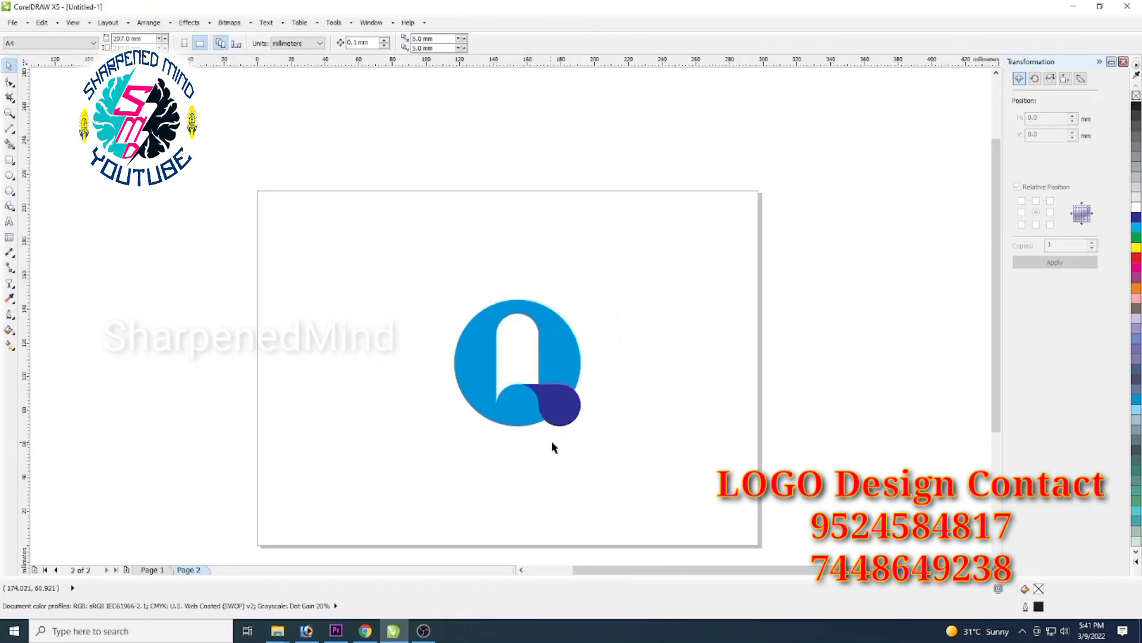
scroll(600, 445, "up", 2)
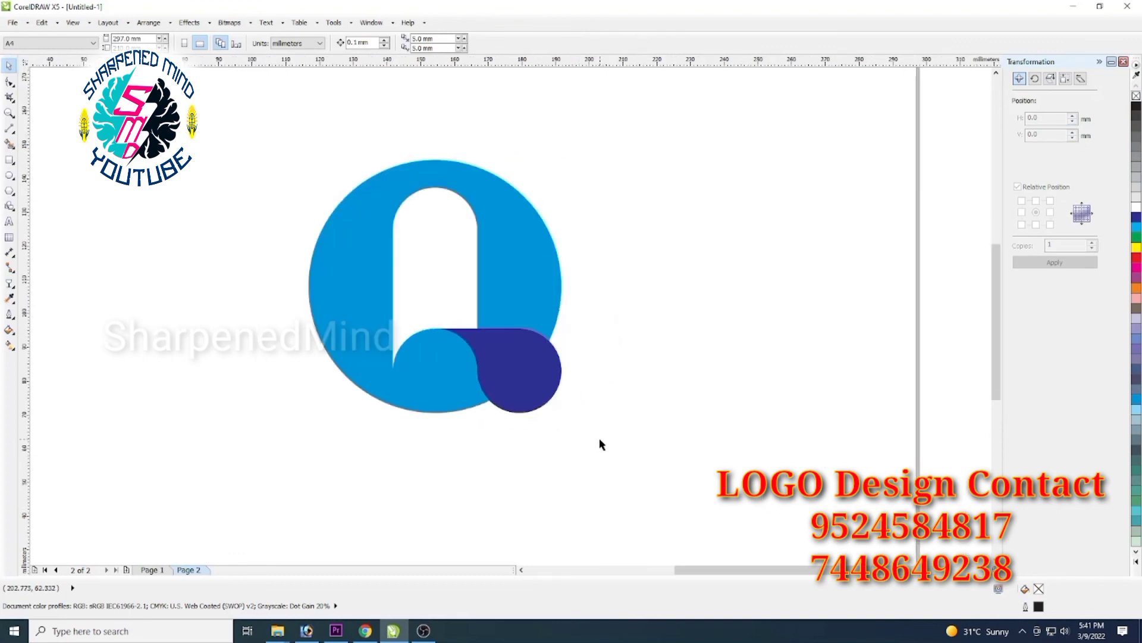